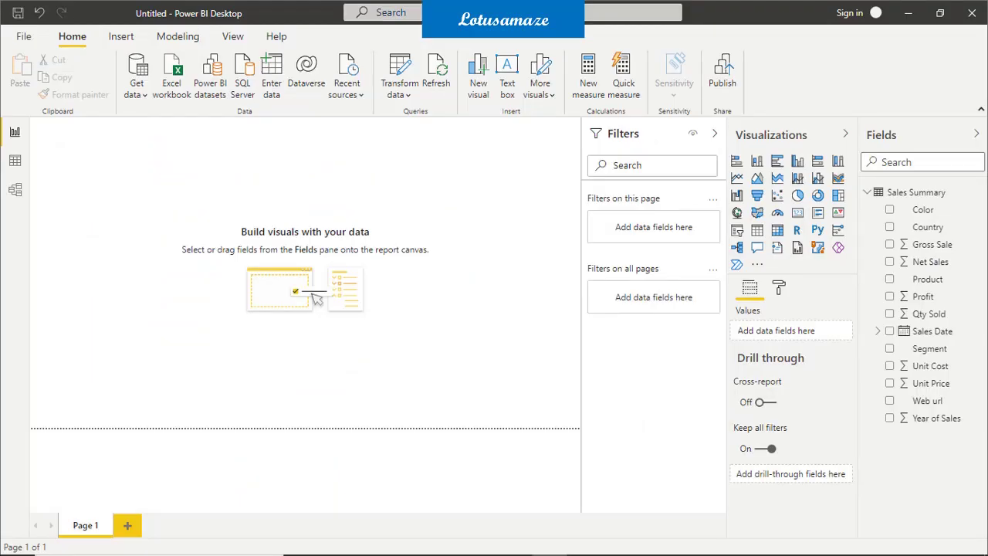
Check the Sales Summary table data and place an empty pie chart near the middle of the report page.
click(15, 159)
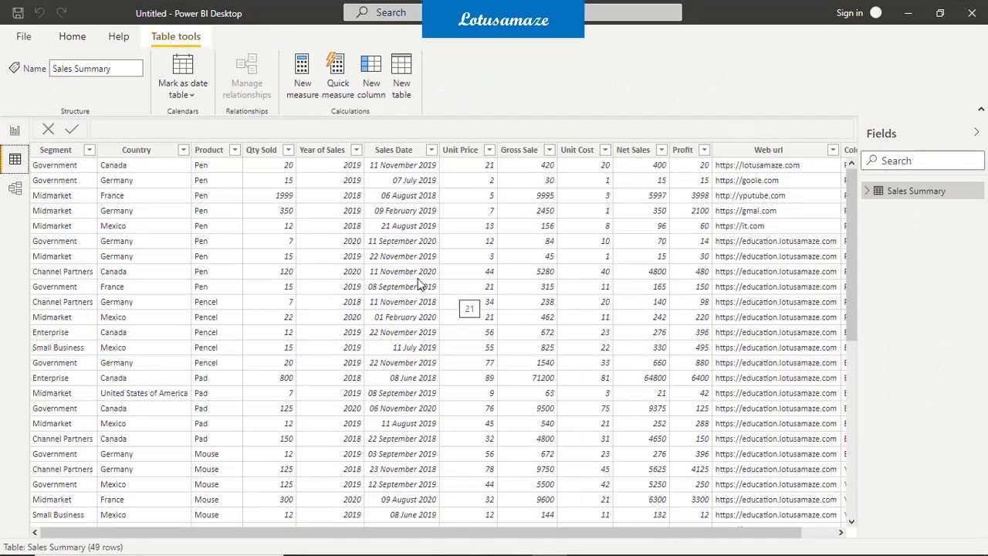
click(13, 134)
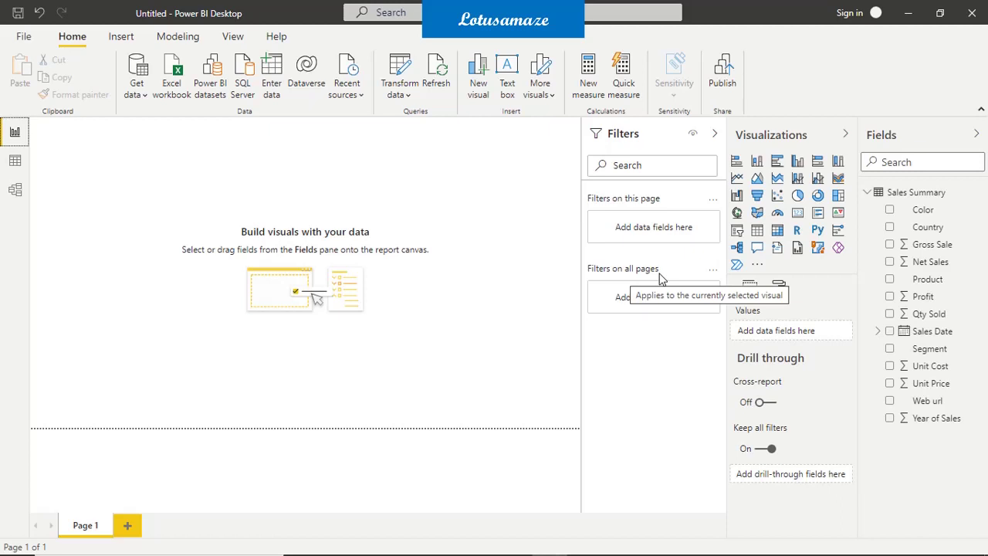
click(797, 195)
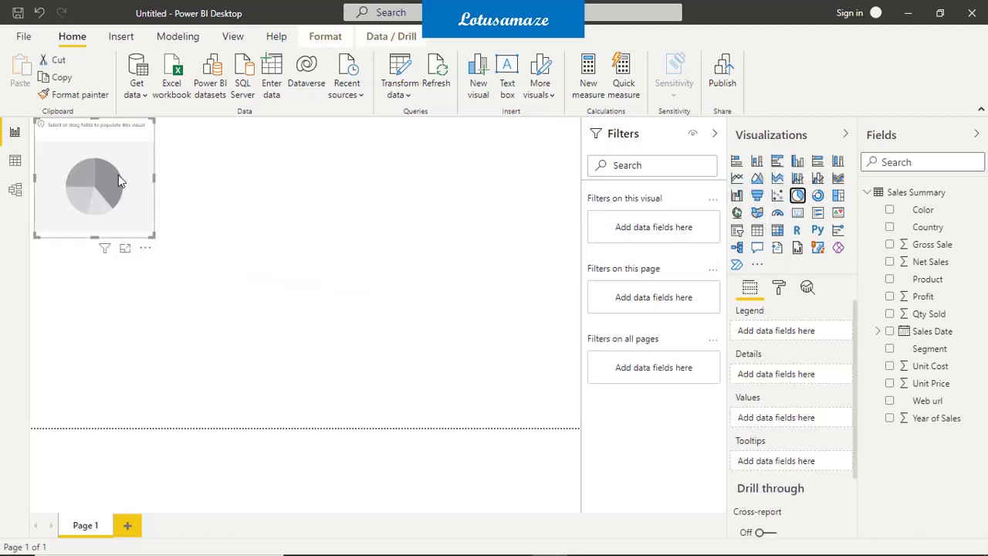
drag(119, 182, 324, 238)
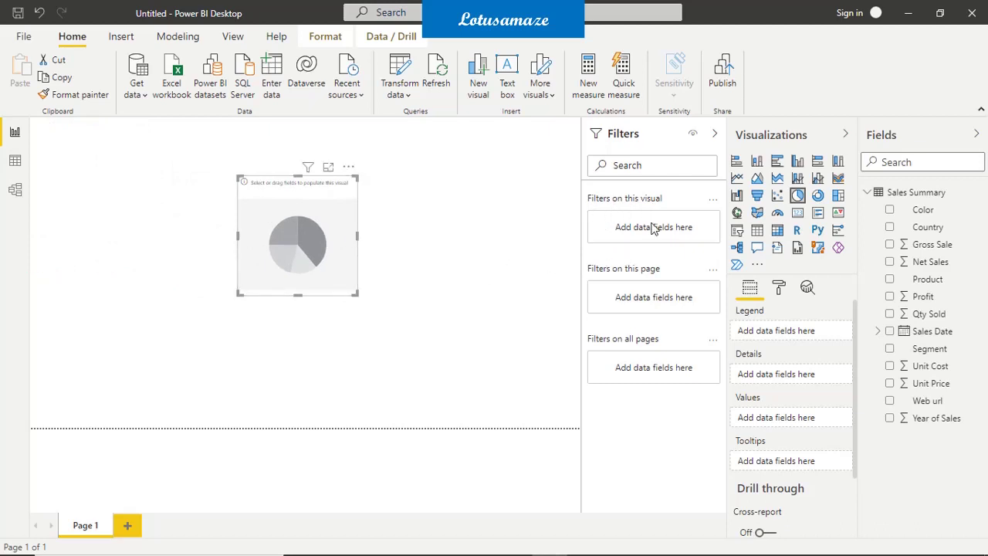
click(432, 280)
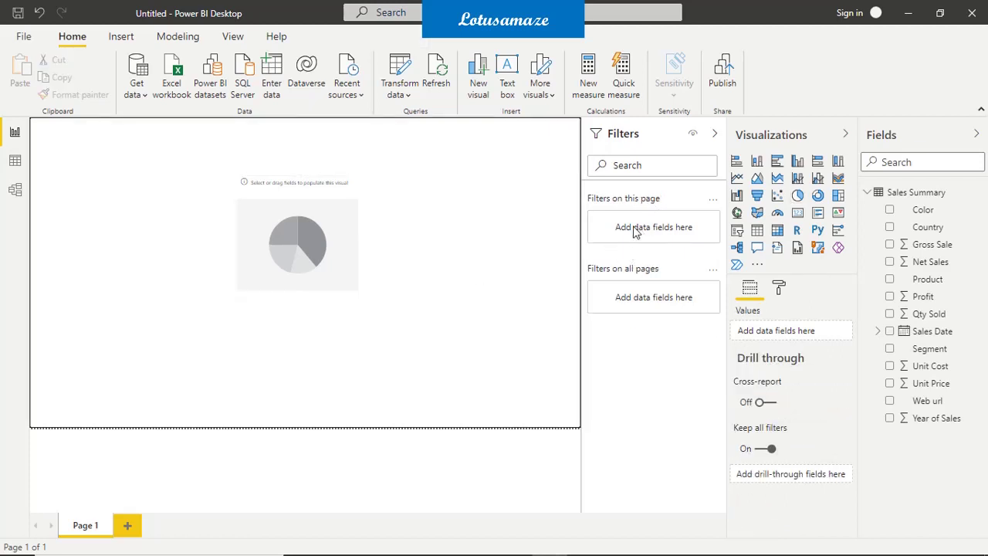
click(321, 237)
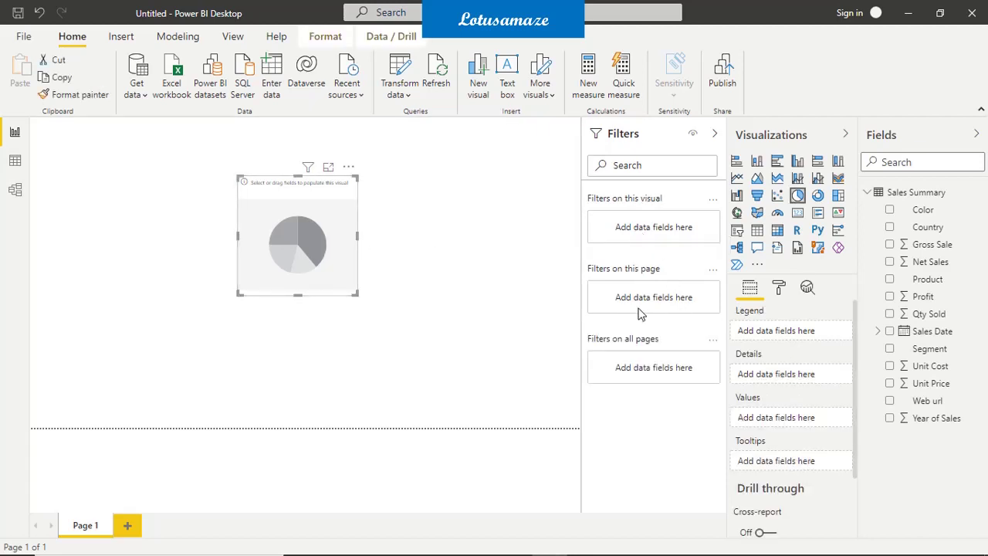
Assign Country as legend, Product as details and Qty Sold as values of the pie chart, and enlarge it.
drag(926, 227, 802, 331)
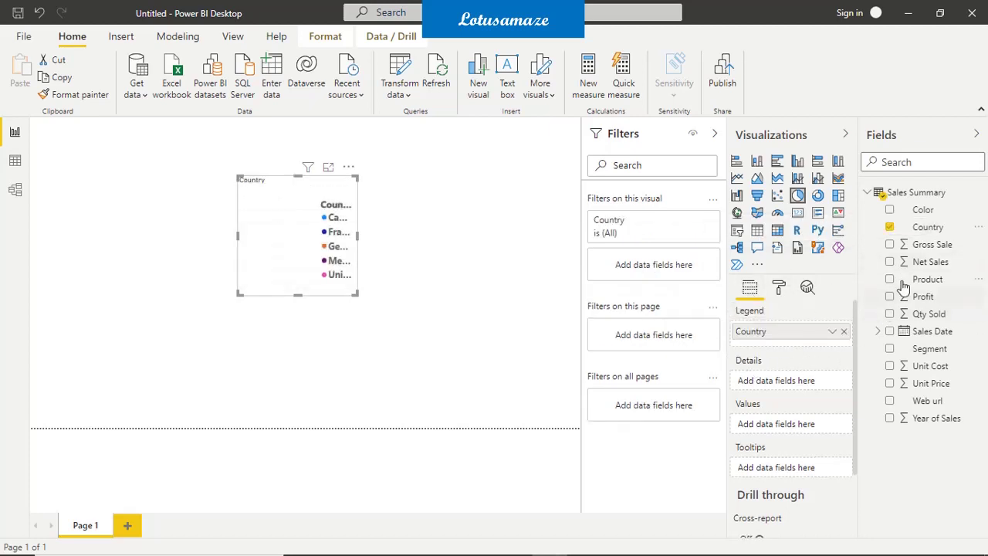
drag(919, 282, 804, 390)
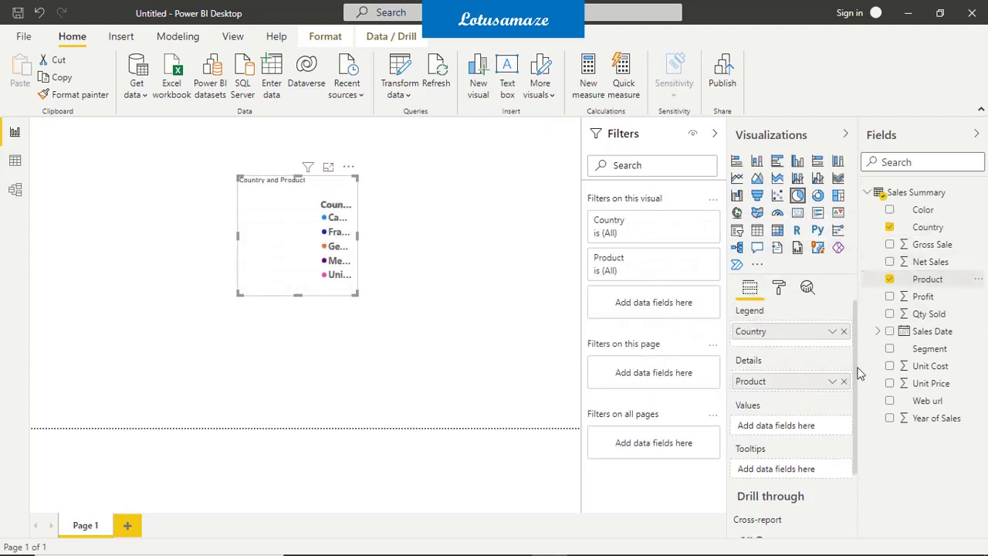
drag(919, 314, 797, 424)
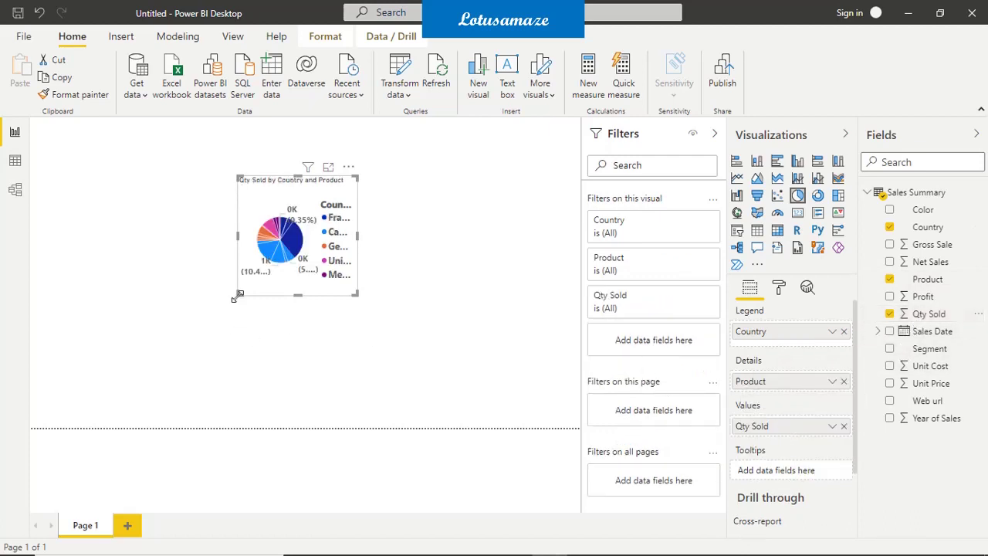
drag(236, 294, 132, 370)
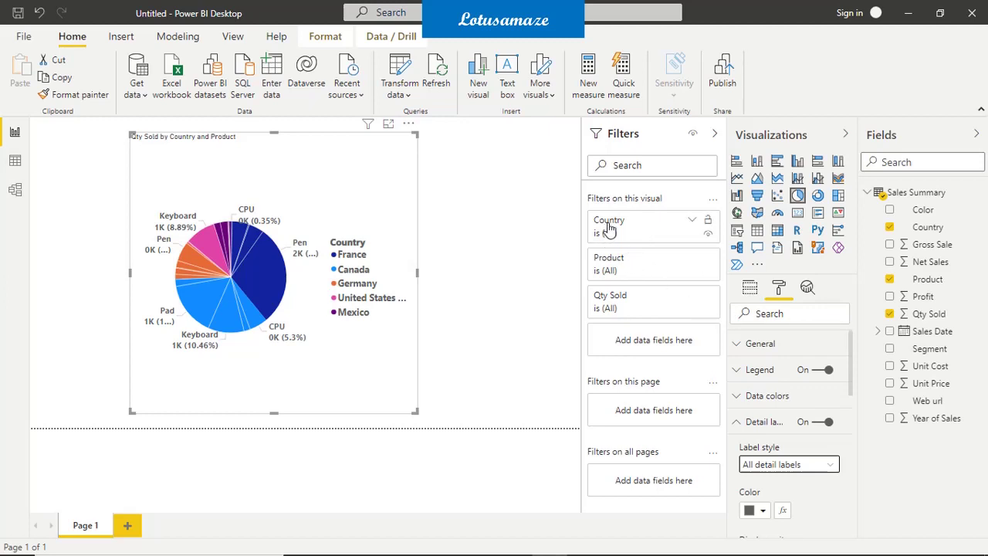
Filter the pie chart by Country using basic filtering, trying Canada and France, and end with France and Germany selected.
click(691, 224)
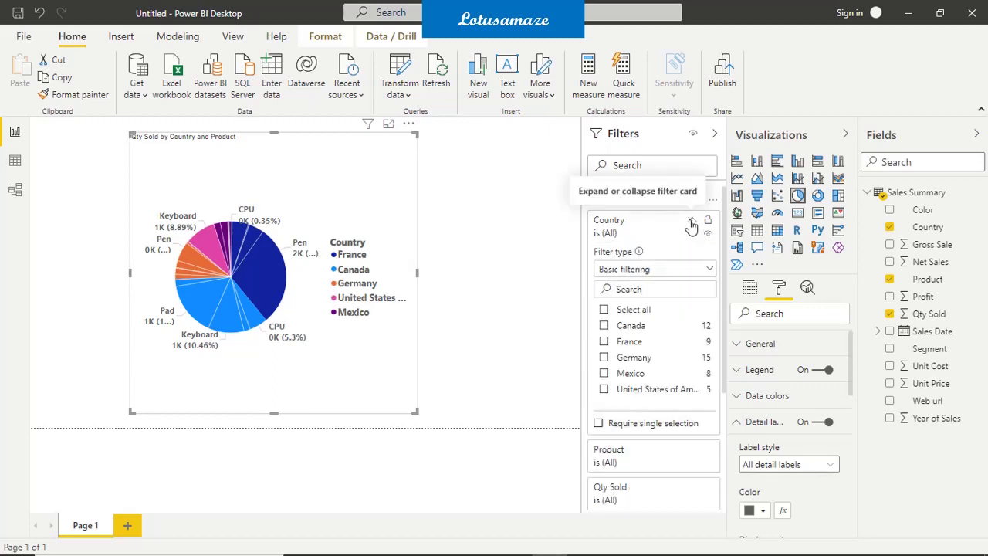
click(655, 272)
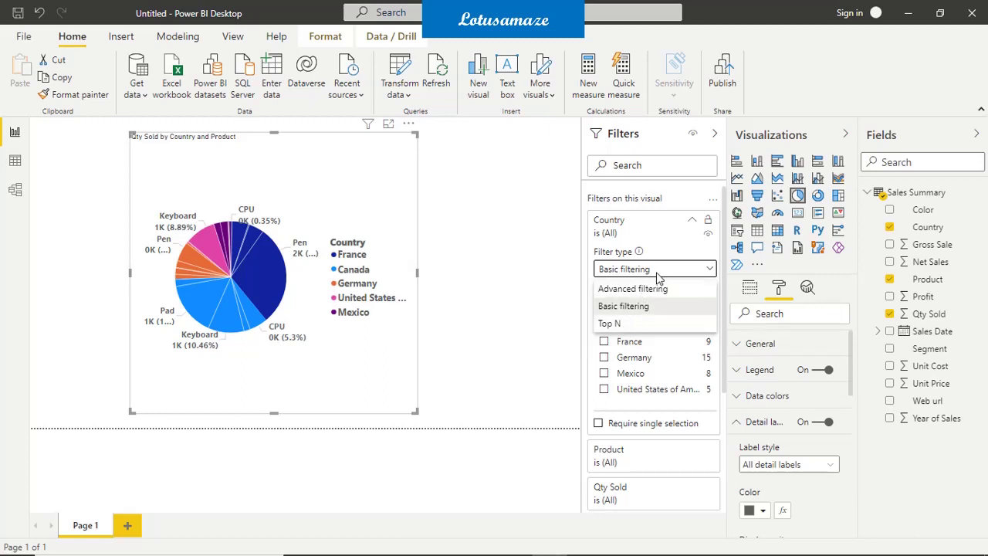
click(710, 272)
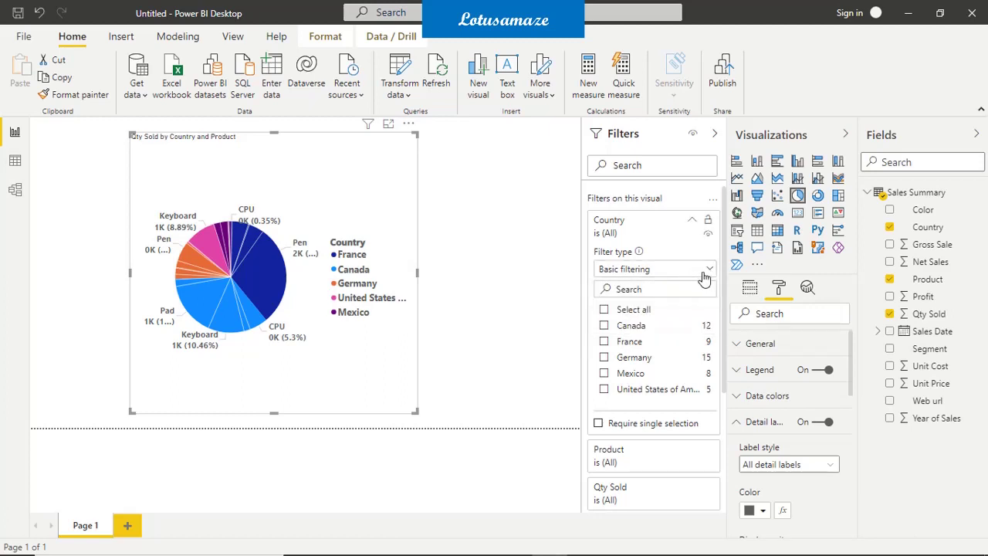
click(604, 326)
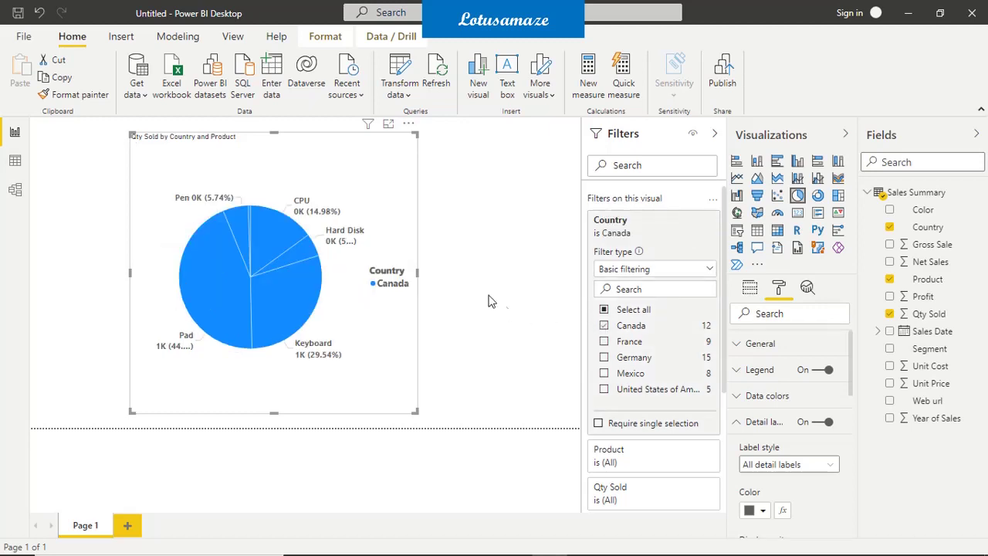
click(606, 342)
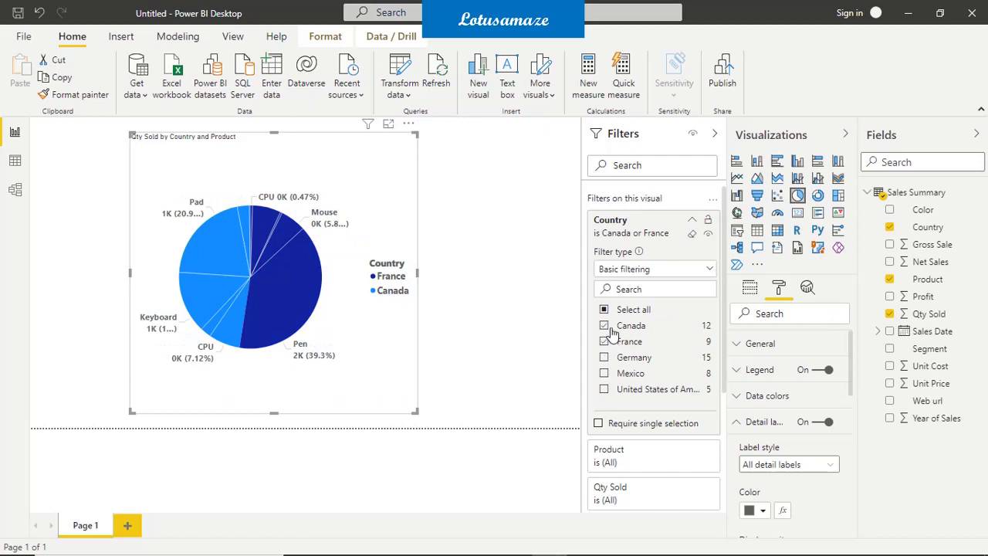
click(604, 326)
click(605, 358)
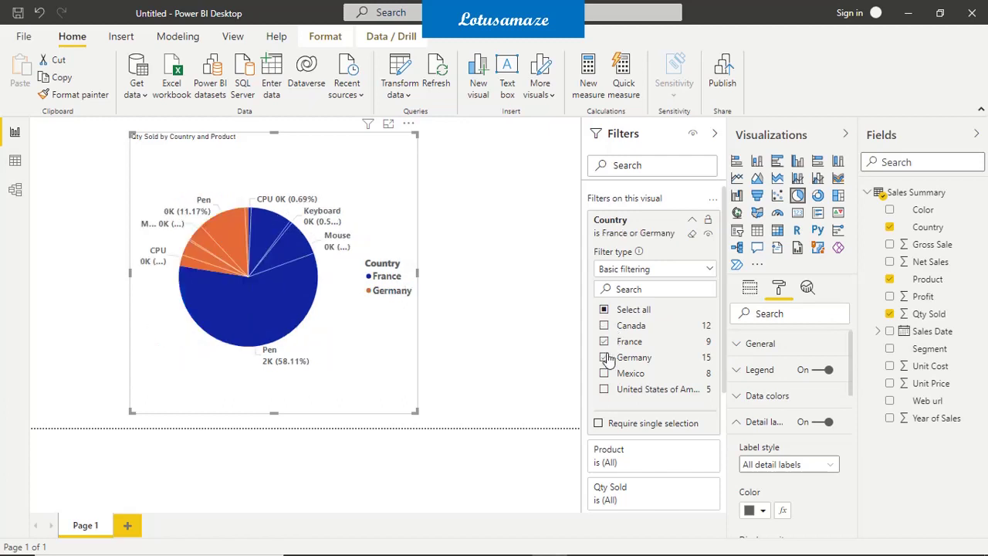
Switch the Country filter to advanced filtering and apply the condition contains France or contains Germany.
click(673, 277)
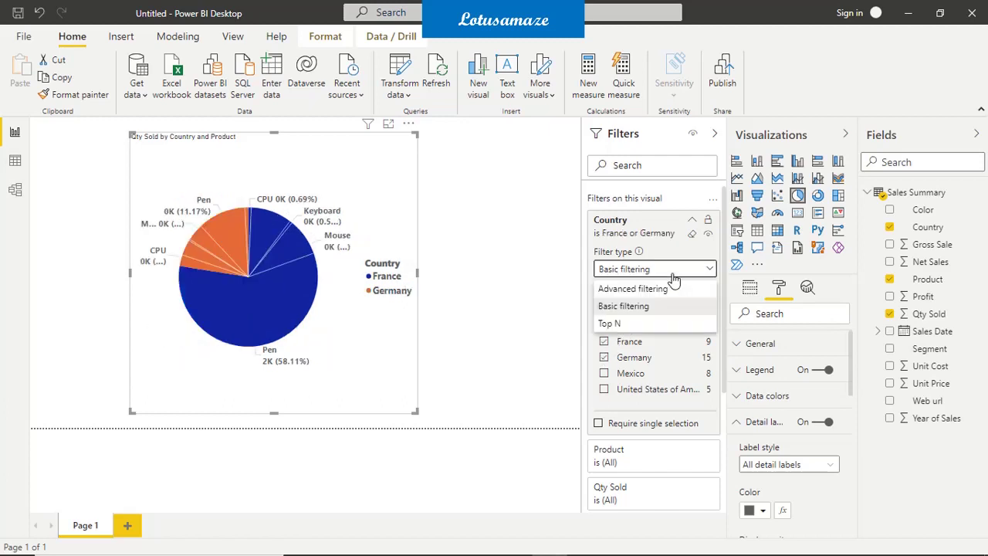
click(650, 290)
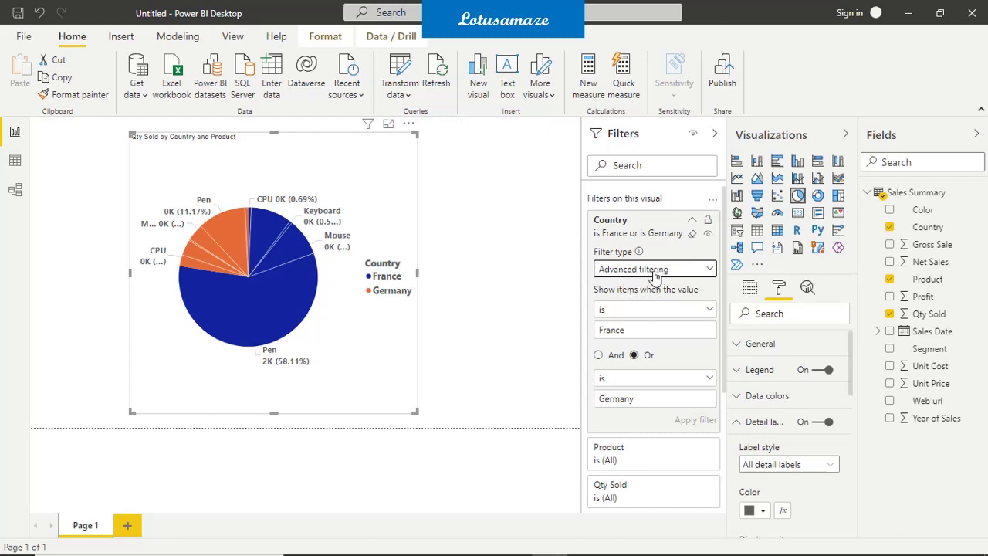
click(709, 310)
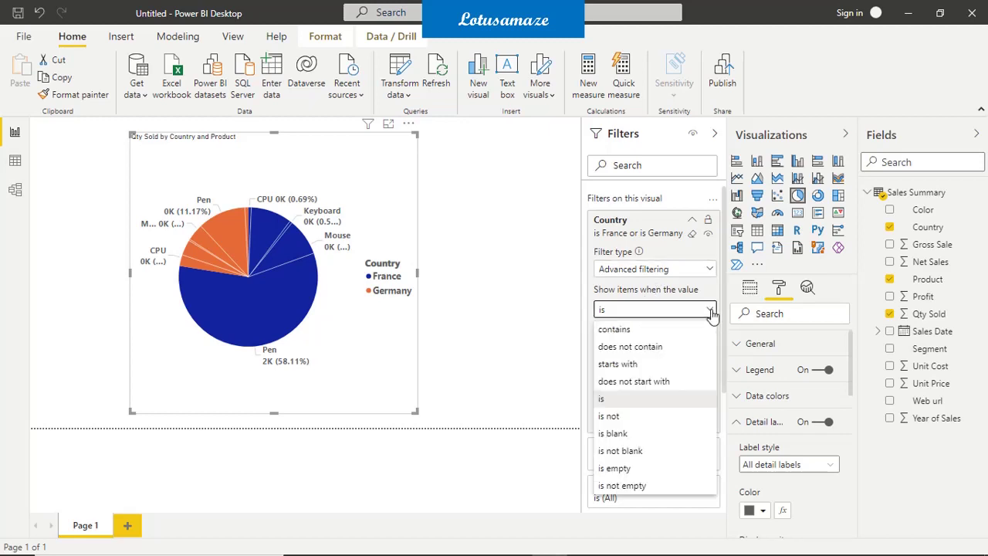
click(642, 328)
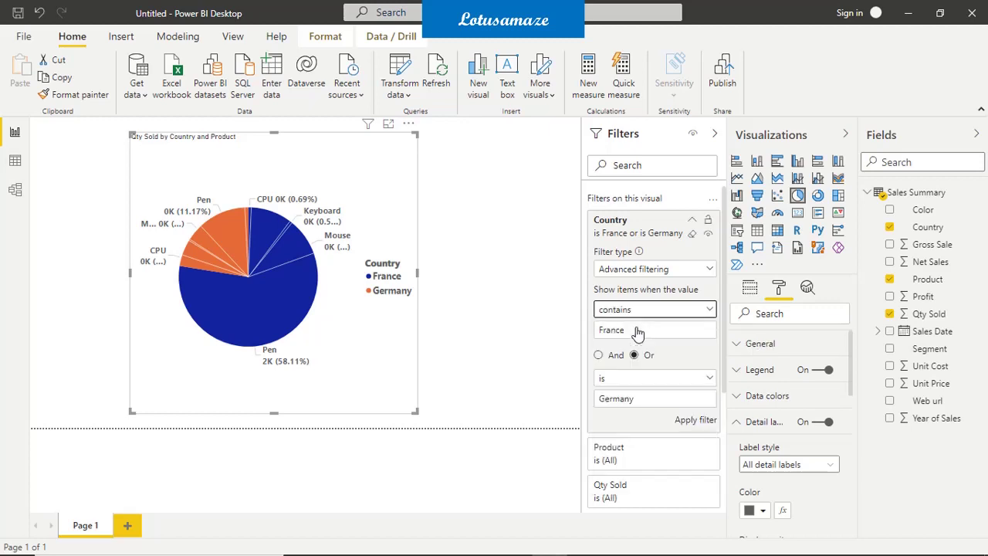
click(647, 382)
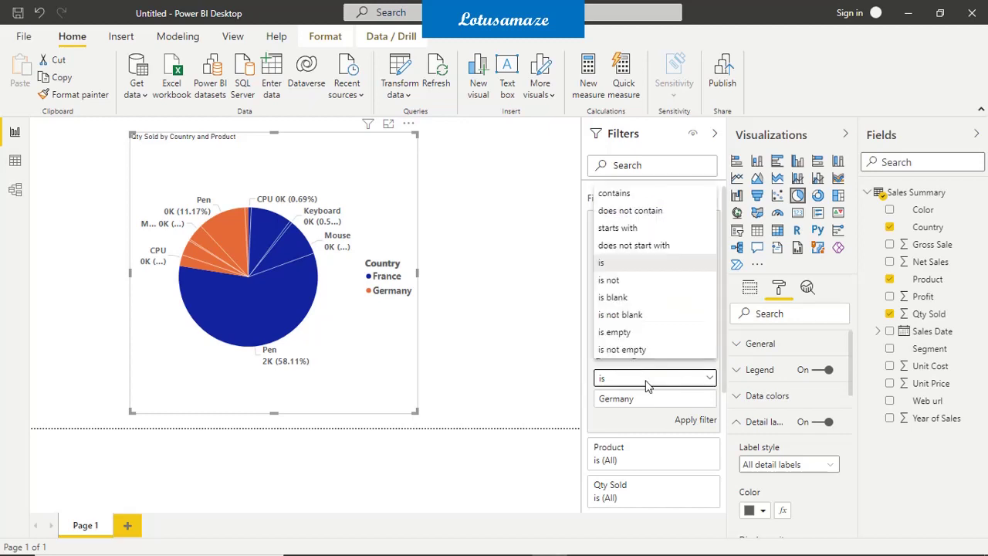
click(612, 193)
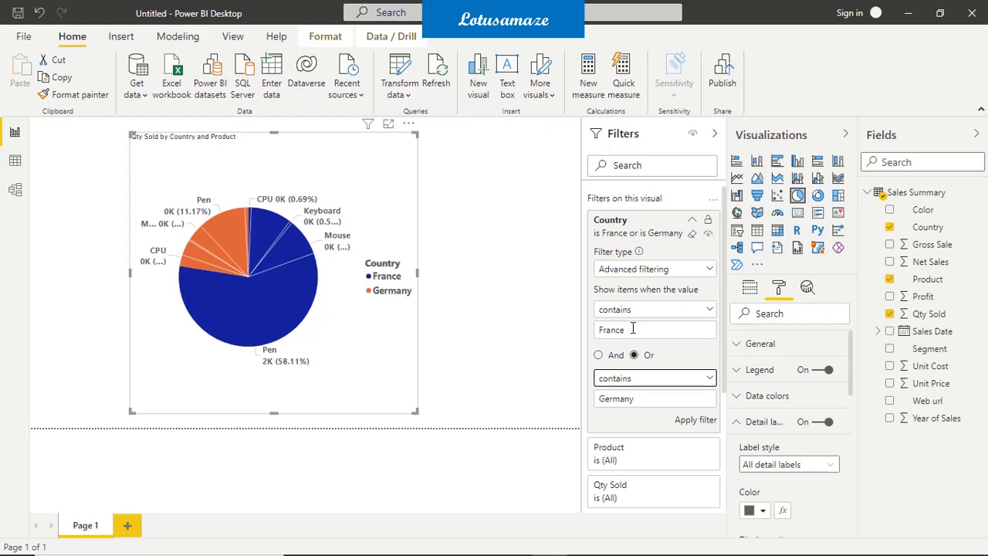
click(689, 429)
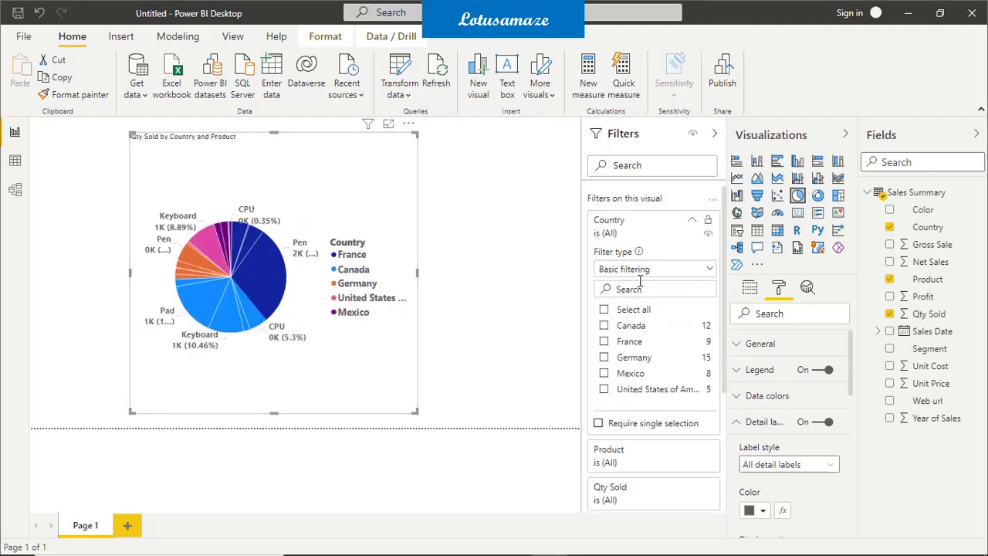
Apply a Top N filter on Country that shows the top 2 items by Qty Sold.
click(646, 276)
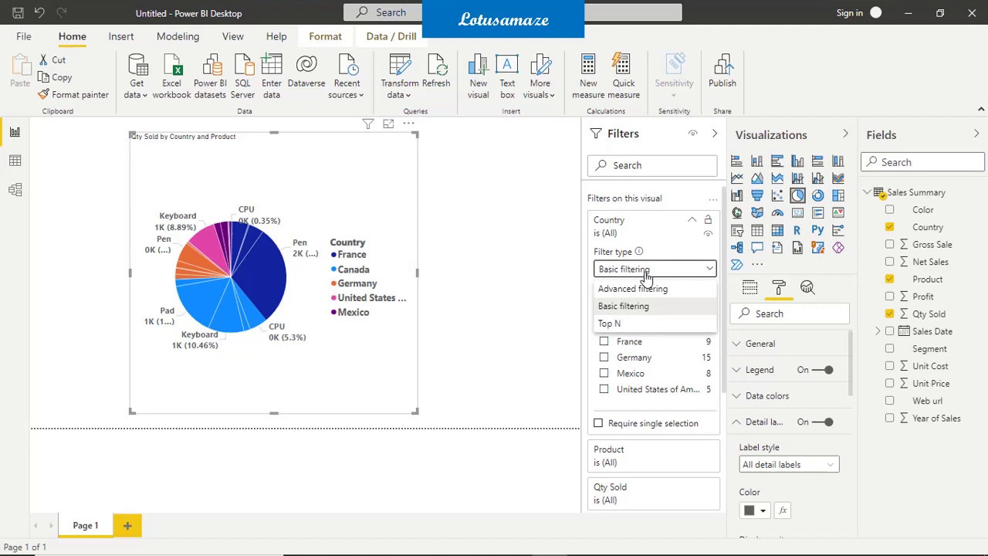
click(629, 324)
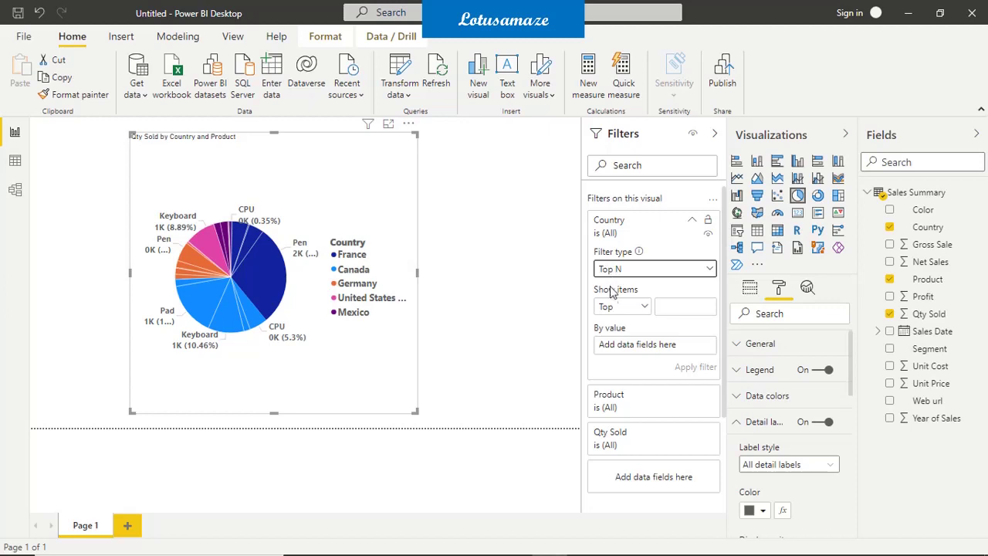
click(667, 307)
text(2)
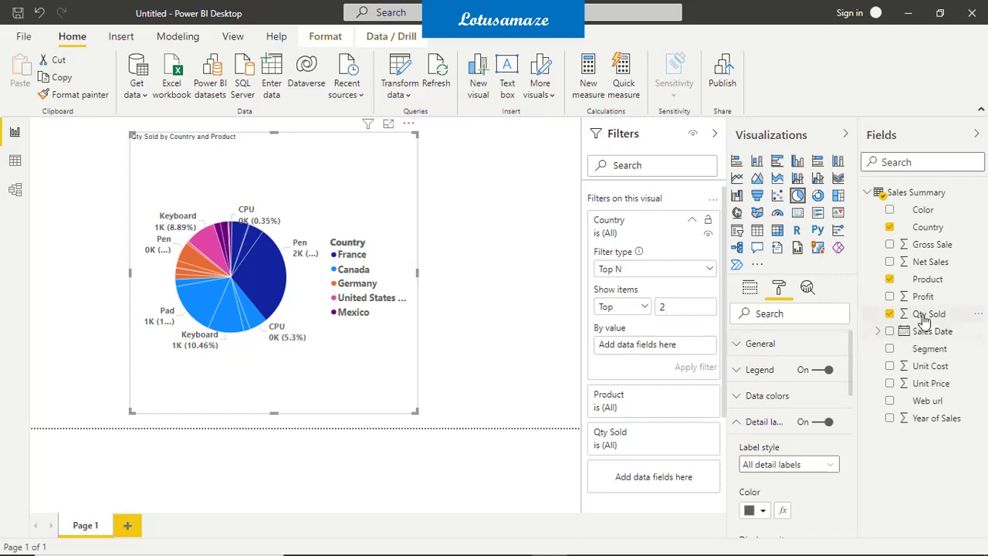
drag(924, 317, 668, 354)
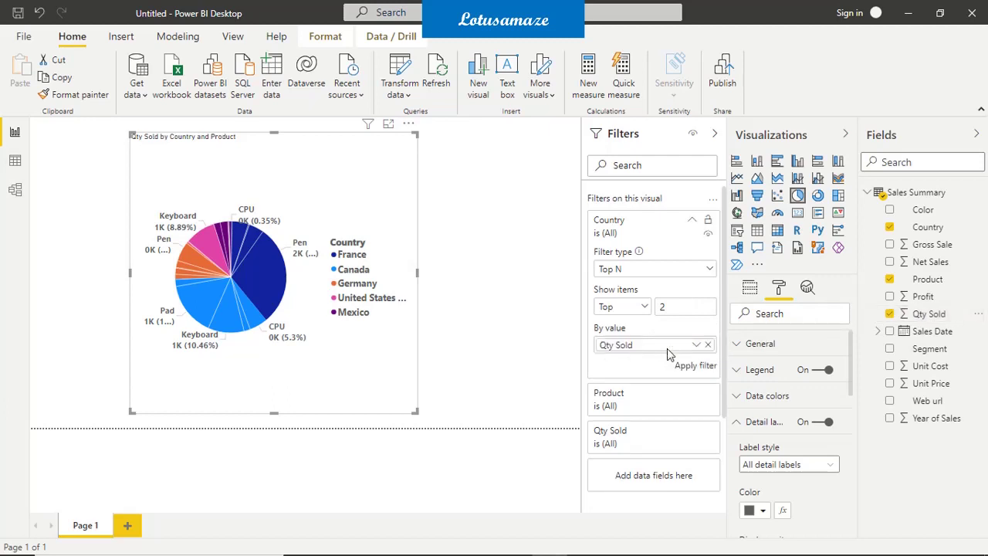
click(693, 366)
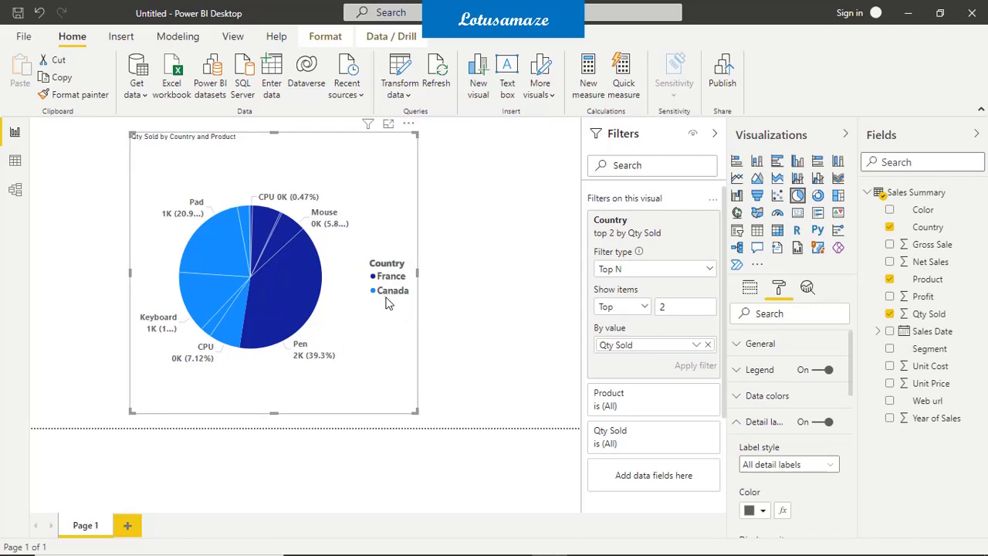
Reapply the Country Top N filter with 3, 4 and finally 1 as the number of top items.
double_click(661, 306)
text(3)
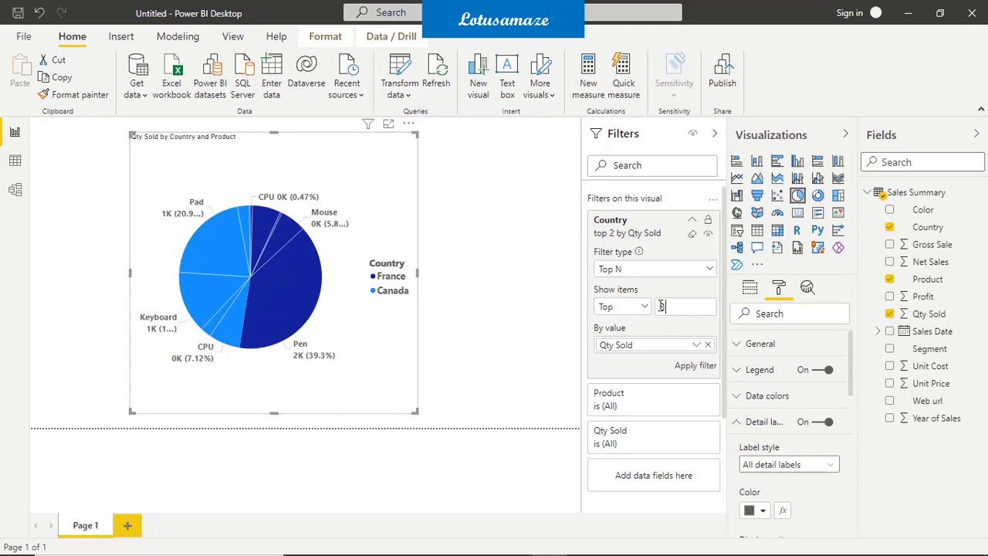
click(699, 368)
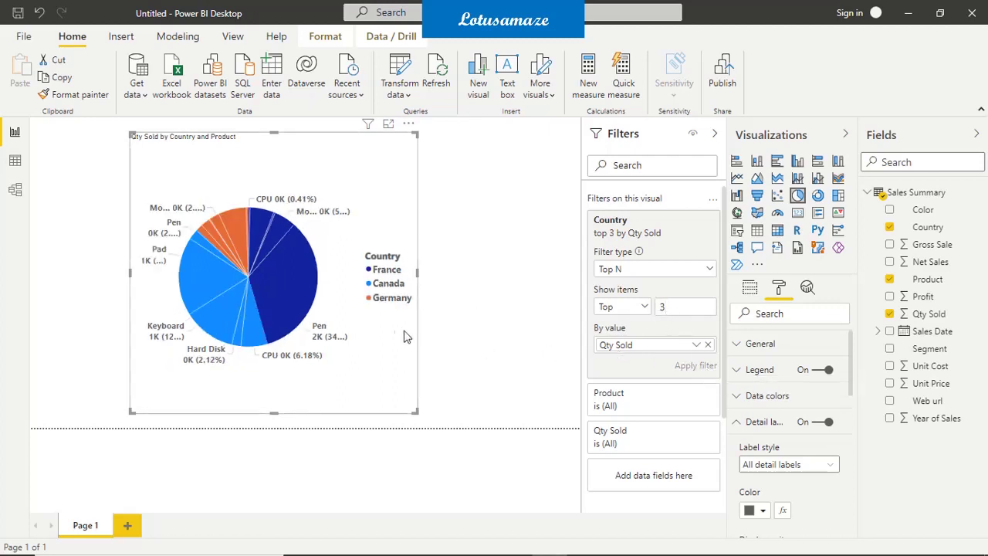
double_click(662, 306)
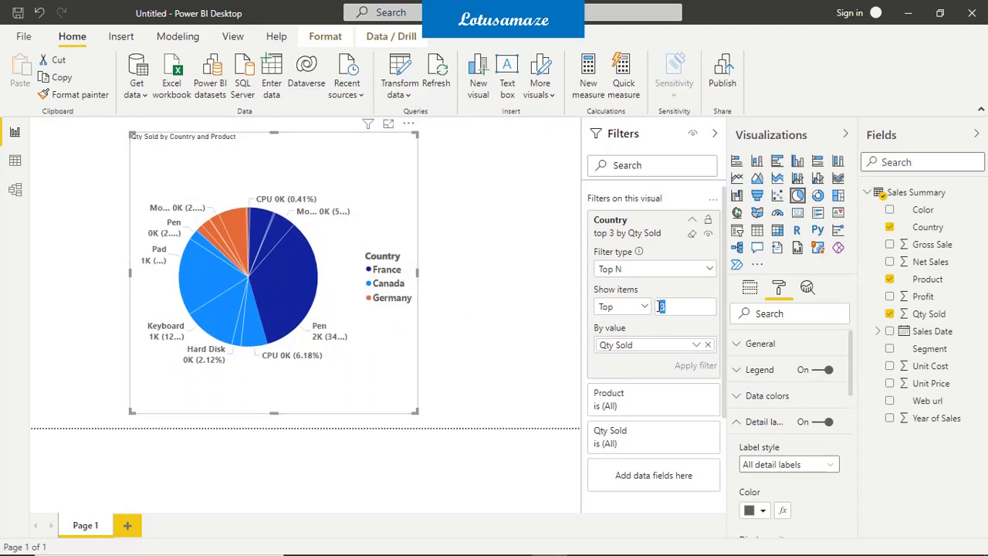
text(4)
click(698, 368)
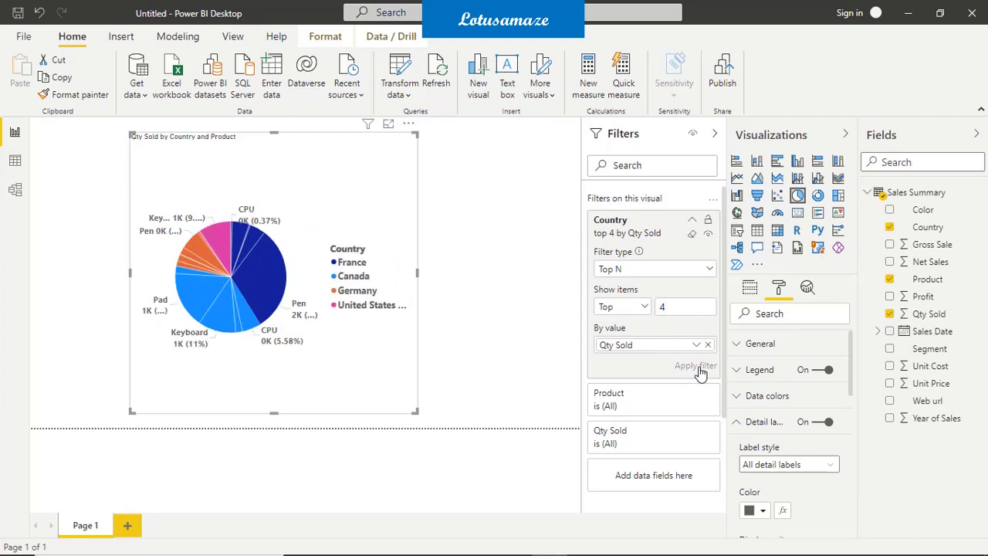
double_click(658, 307)
text(1)
click(694, 368)
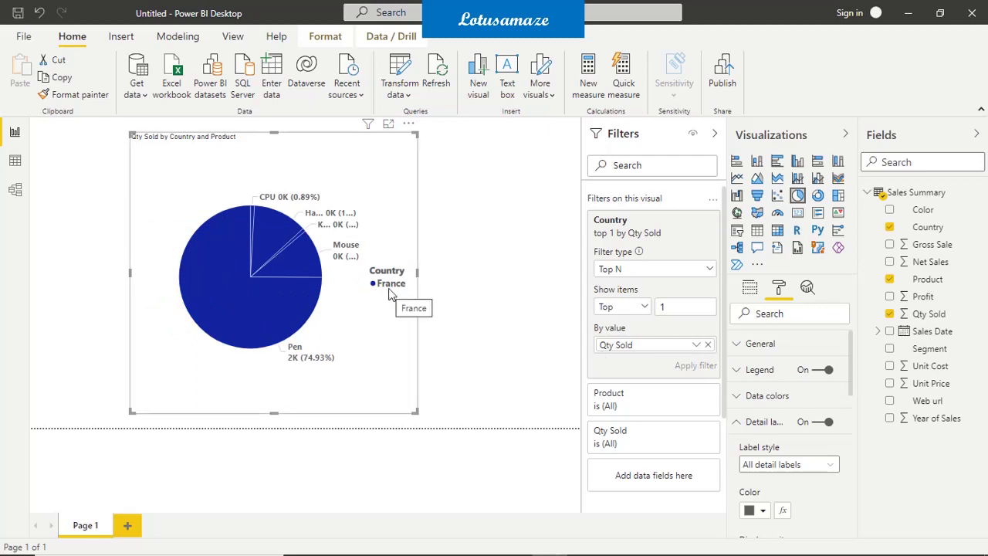
Add the Segment field to the pie chart's visual-level filters.
click(691, 394)
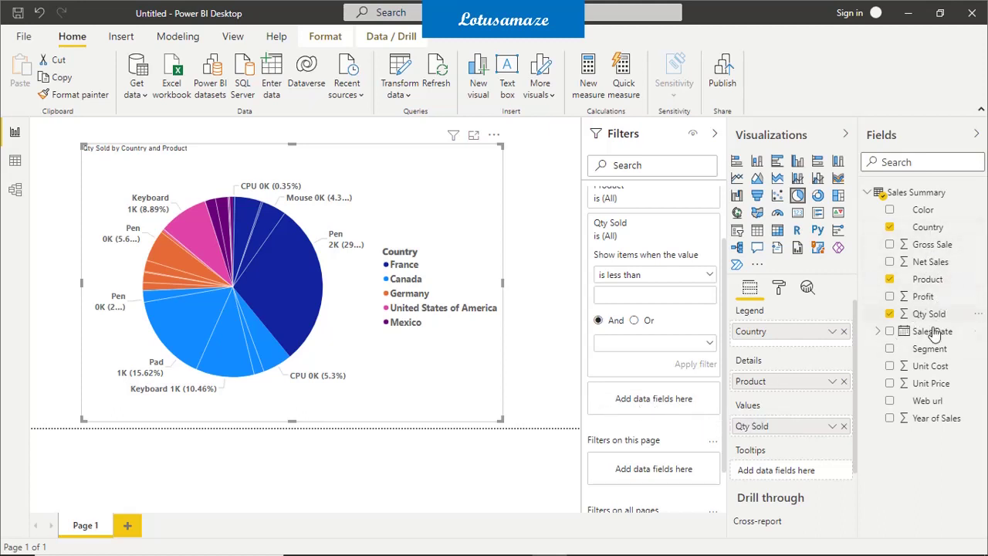
drag(929, 348, 676, 404)
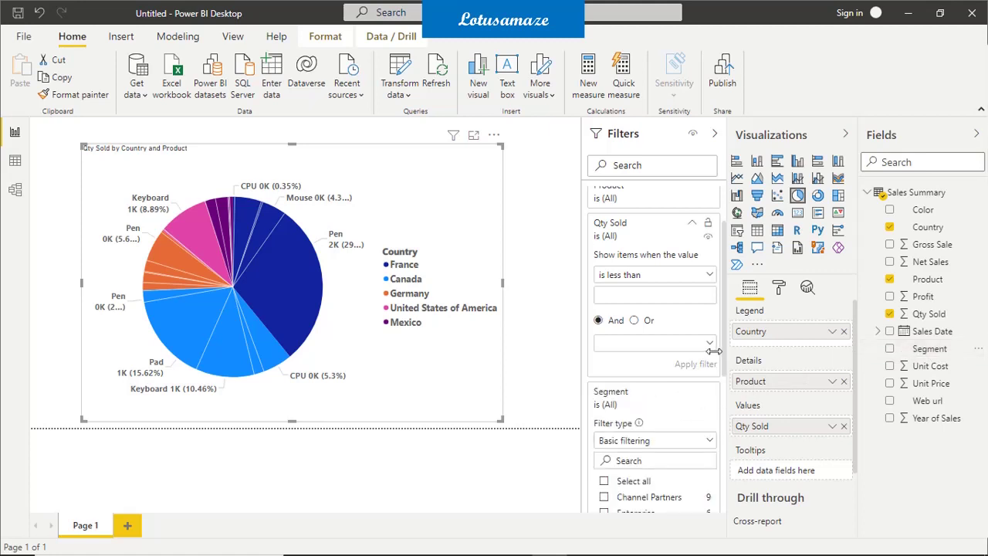
Filter the pie chart by Segment with basic filtering, selecting Channel Partners, Enterprise, Government and Midmarket.
drag(728, 360, 719, 451)
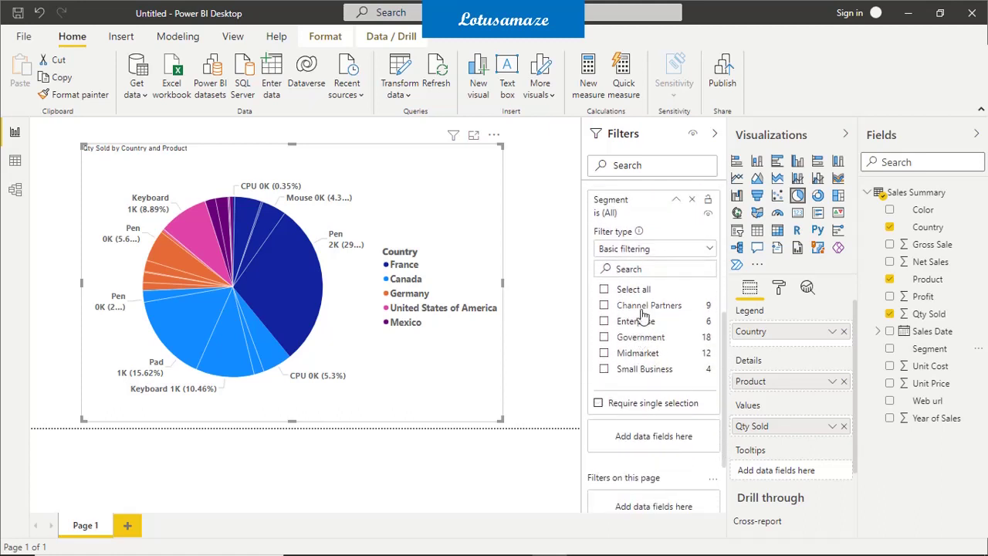
click(670, 255)
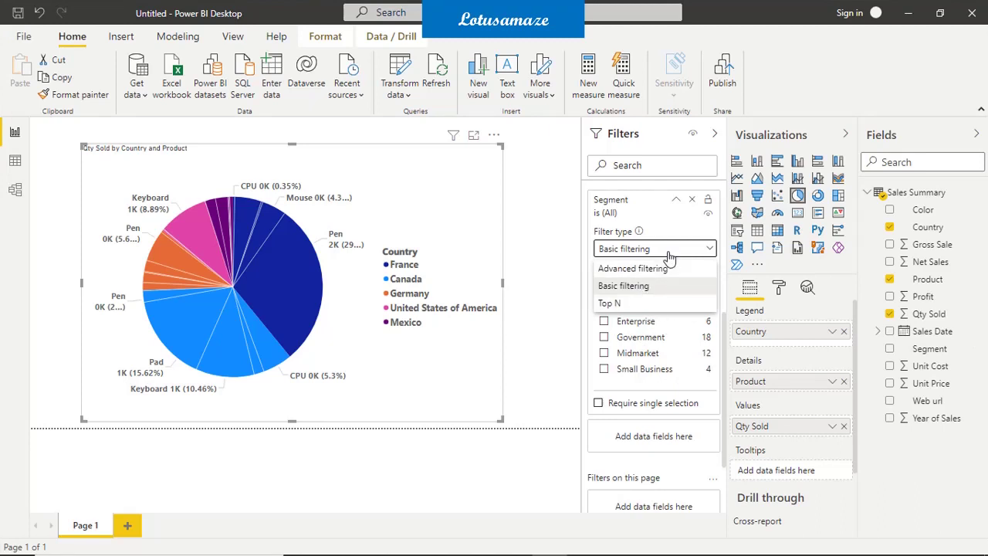
click(709, 253)
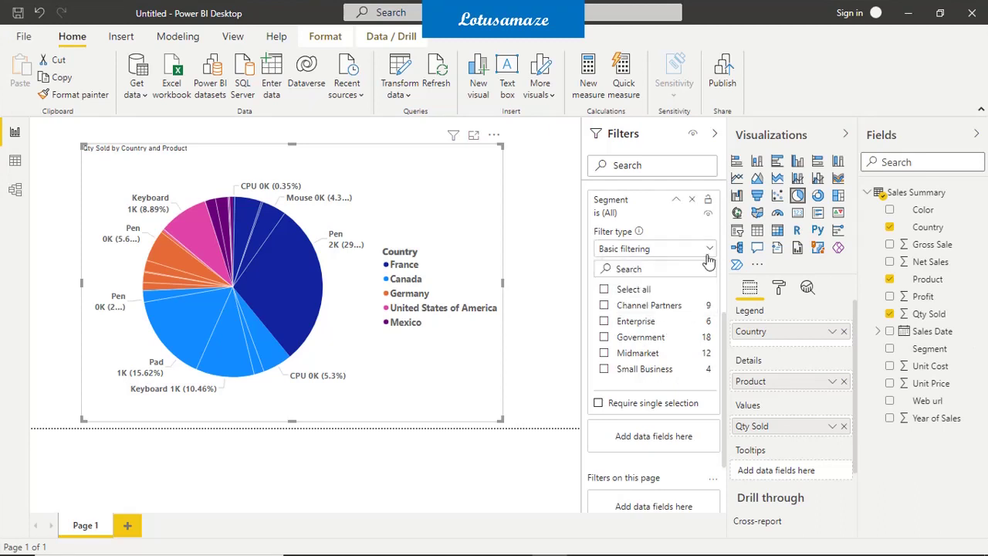
click(605, 306)
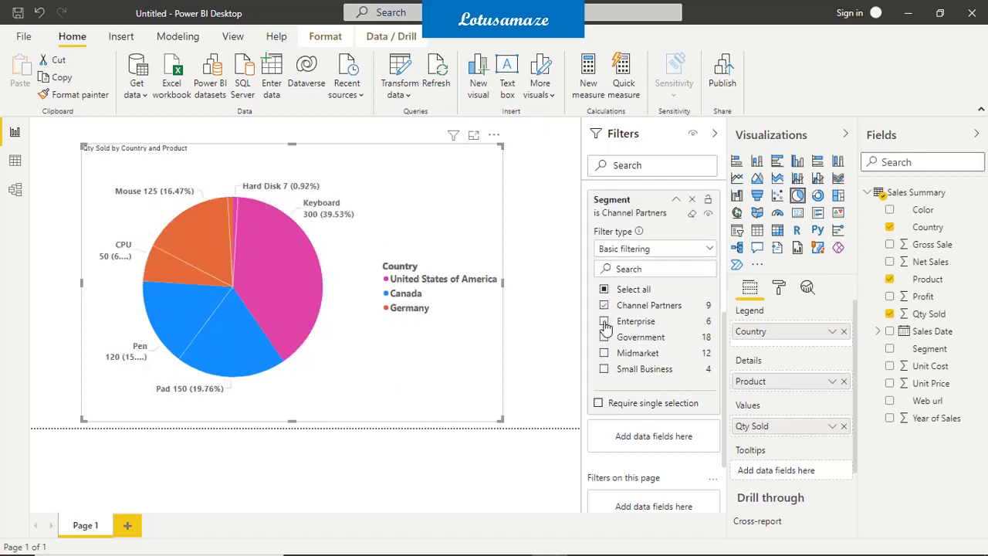
click(605, 321)
click(604, 337)
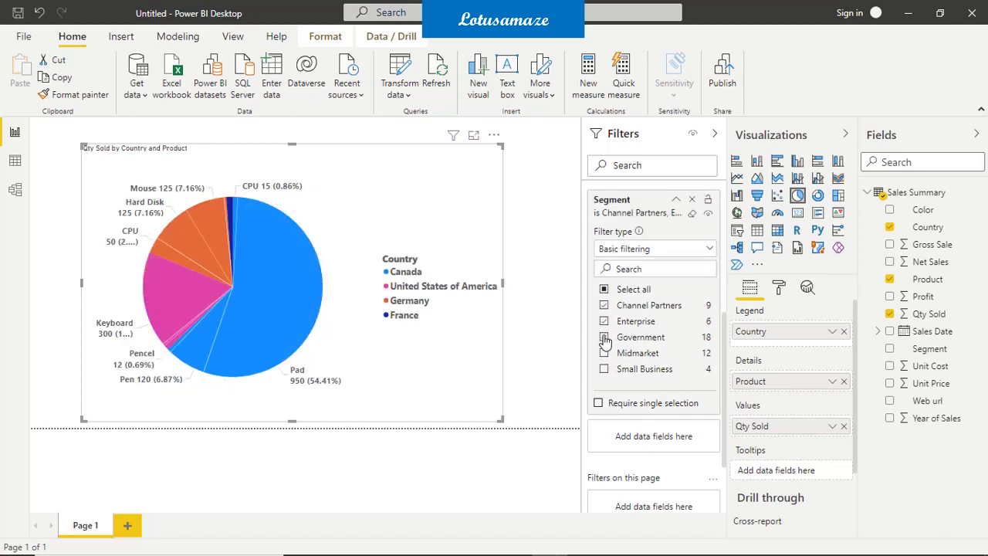
click(603, 353)
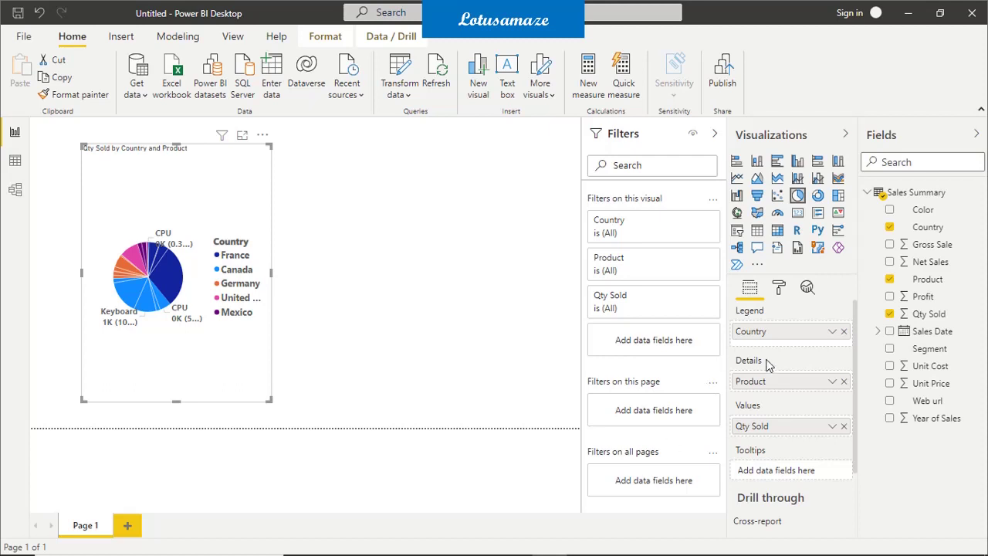
Add an empty table visual beside the pie chart and widen it across the remaining page area.
click(486, 223)
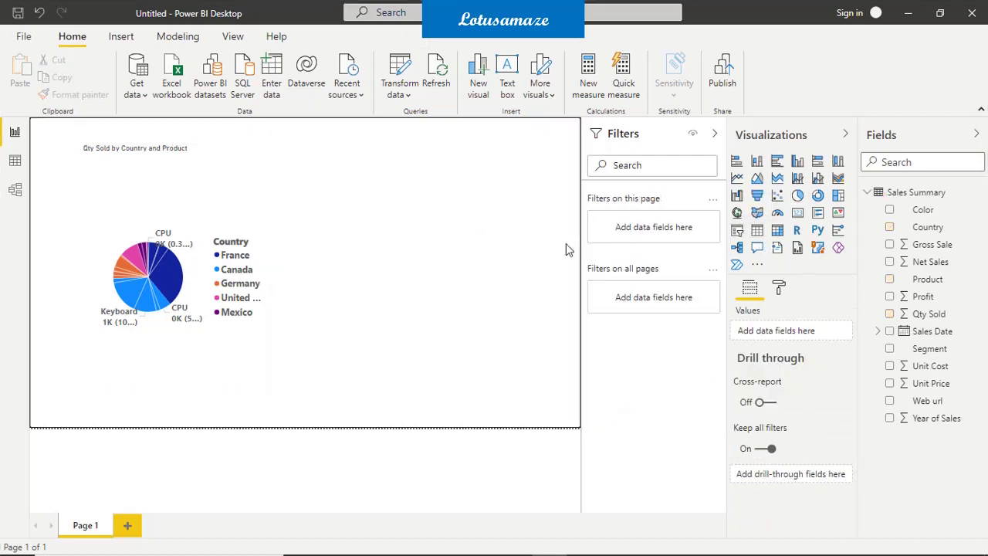
click(757, 230)
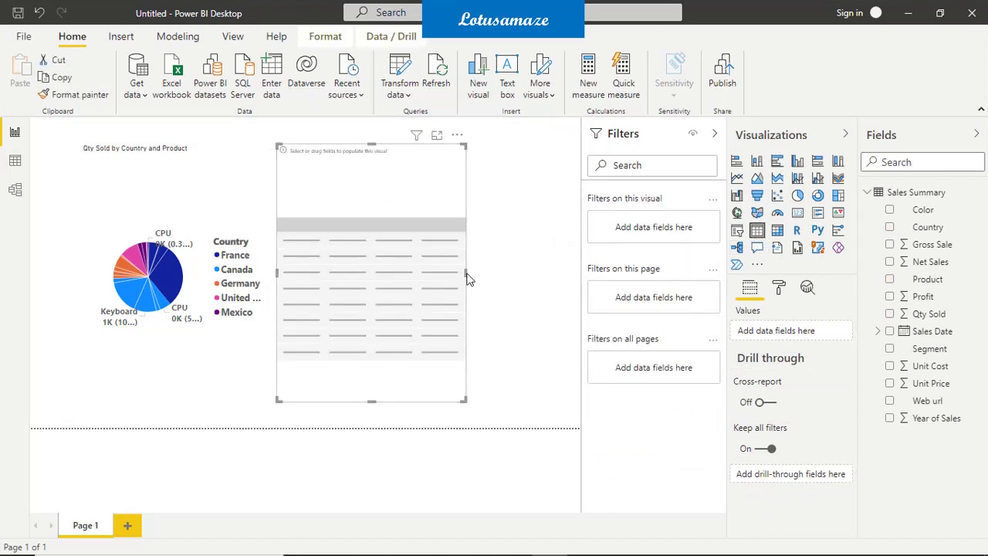
drag(466, 278, 542, 281)
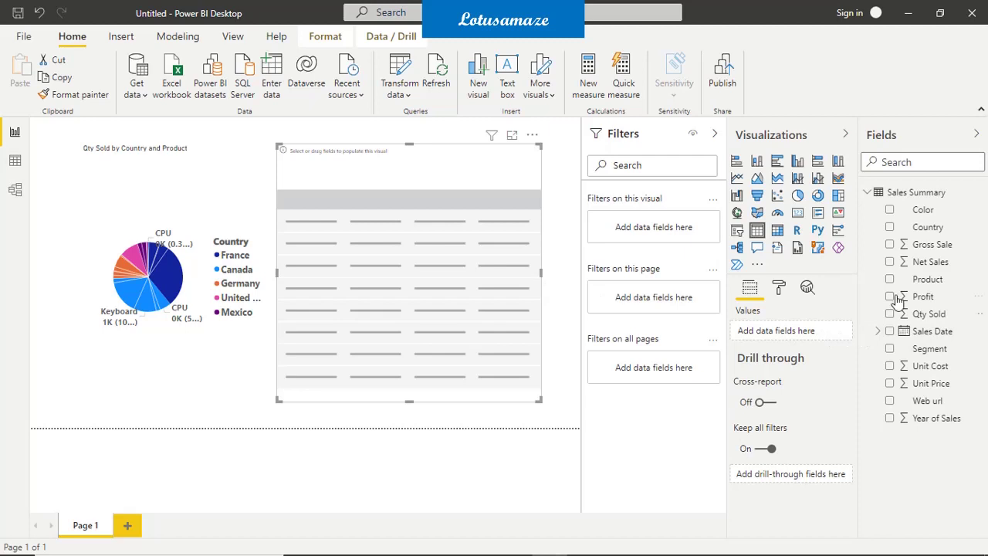
Fill the table with the Country, Product and Qty Sold fields and move it slightly away from the pie chart.
drag(926, 227, 801, 334)
drag(922, 279, 798, 344)
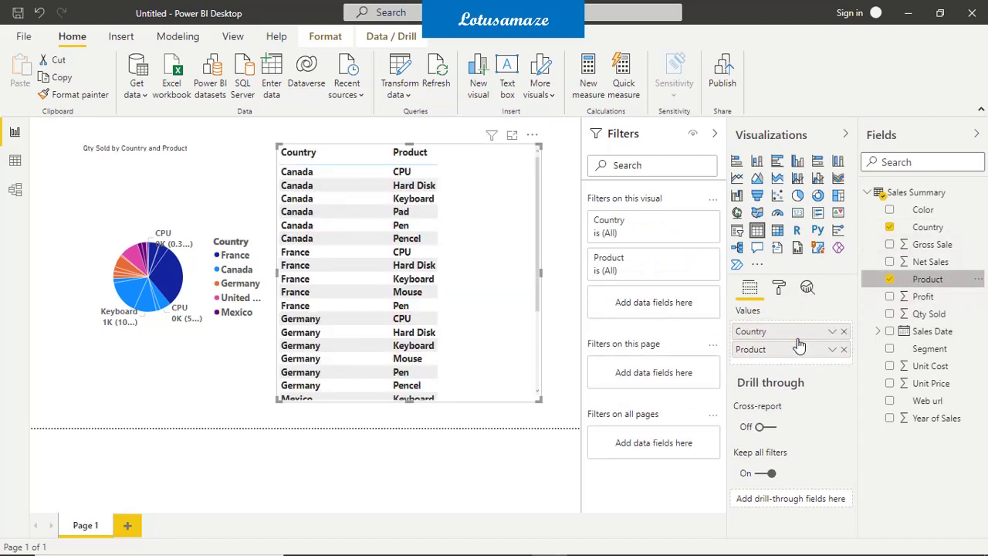
drag(919, 314, 796, 356)
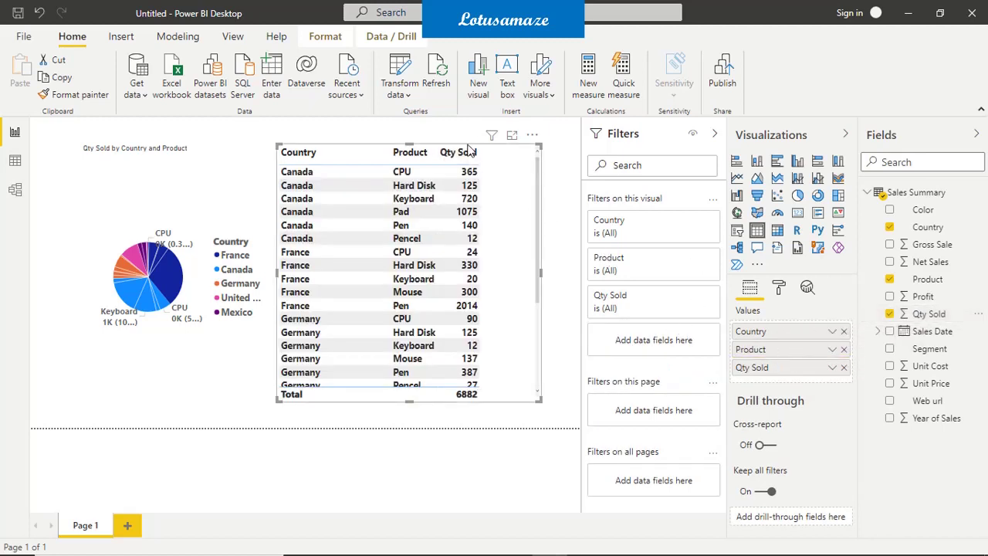
drag(502, 151, 529, 155)
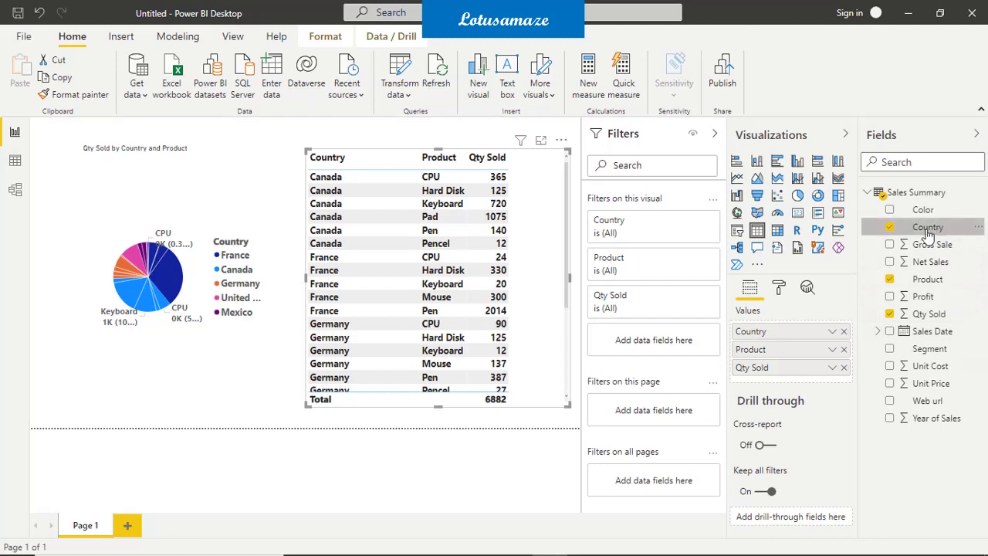
Add Country as a page-level filter and select Canada, France and Germany with basic filtering.
drag(929, 235, 680, 412)
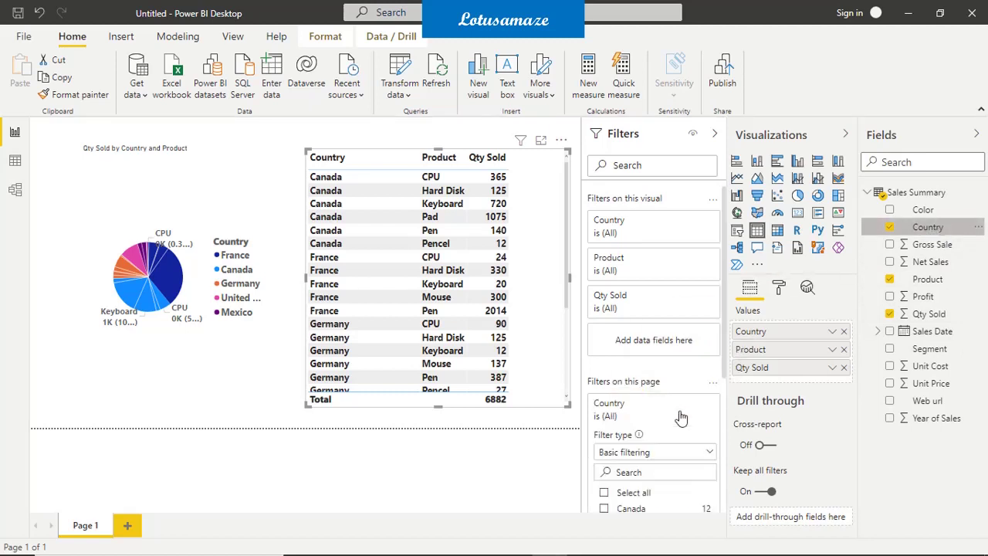
drag(726, 363, 726, 479)
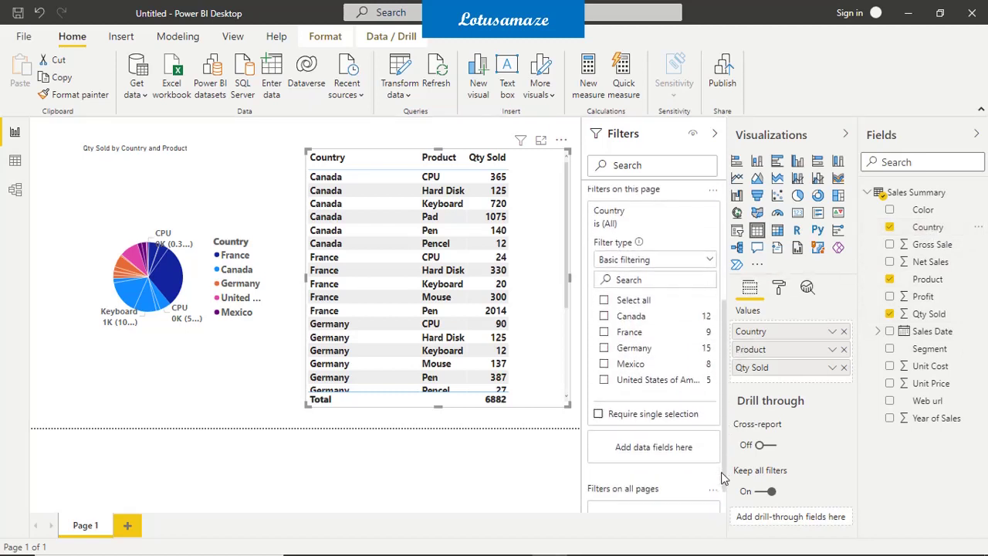
click(604, 316)
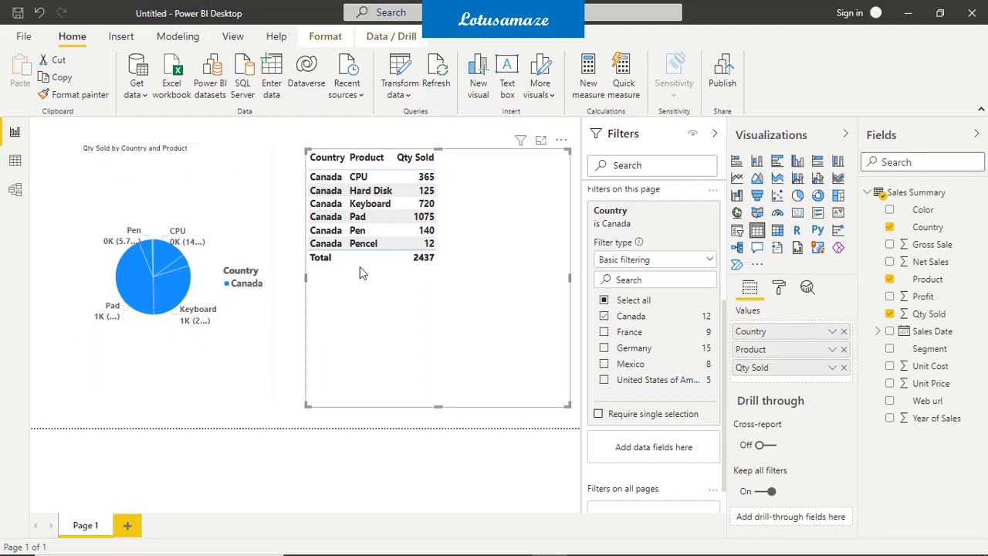
click(605, 333)
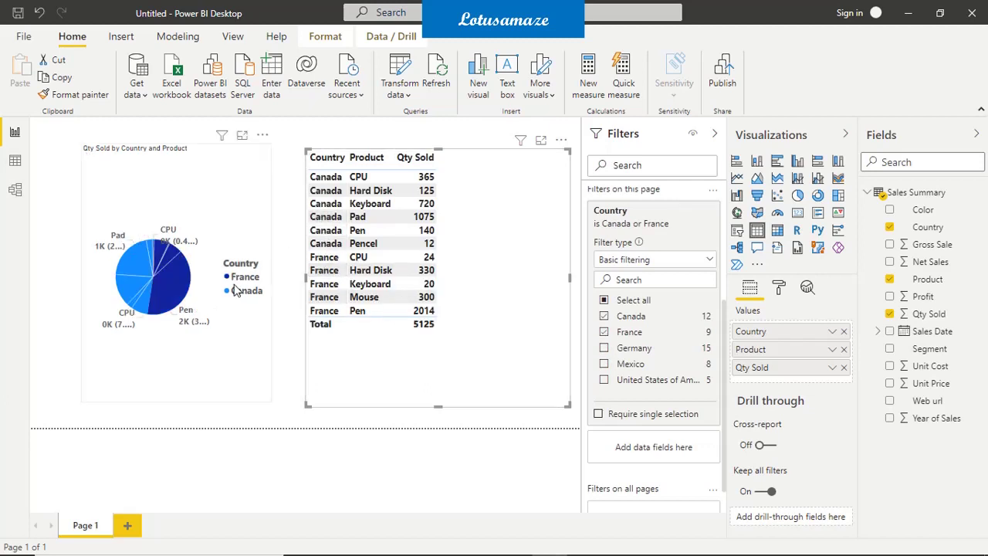
click(604, 348)
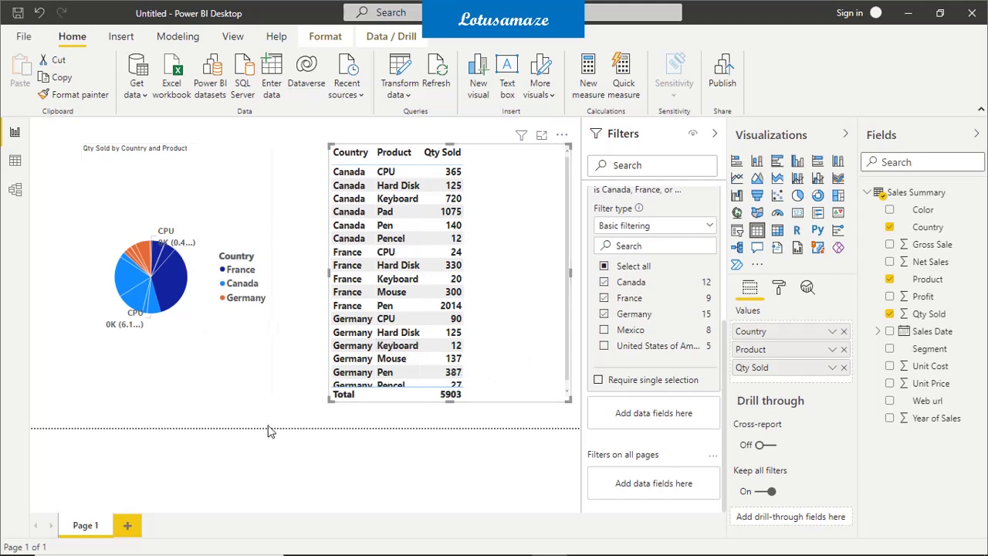
Duplicate Page 1, compare the copy with the original, and return to Page 1.
right_click(95, 532)
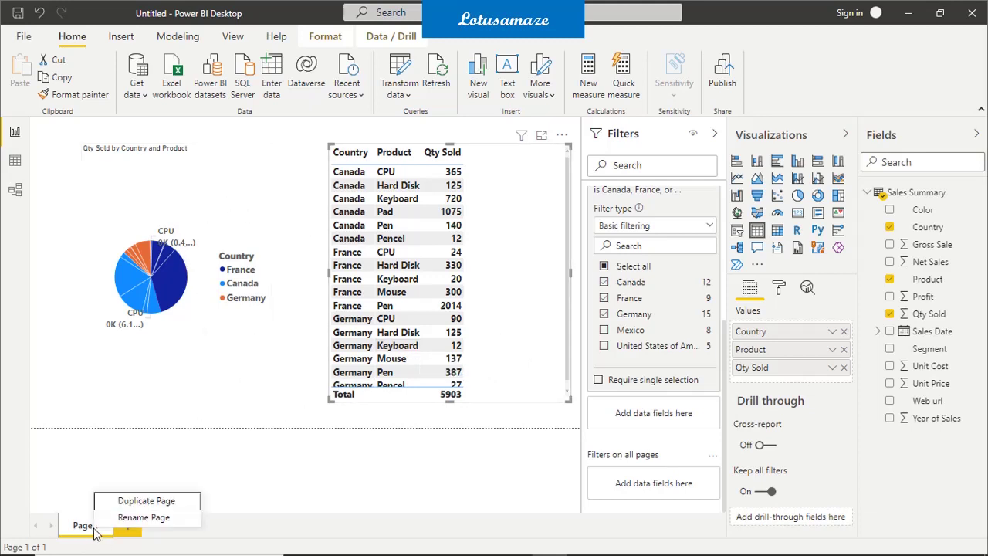
key(Escape)
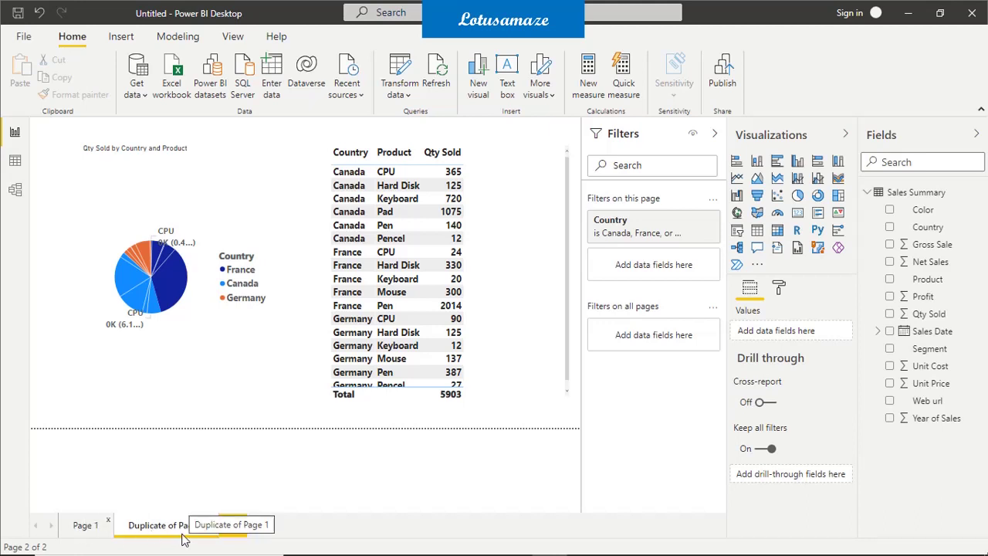
click(85, 528)
click(171, 531)
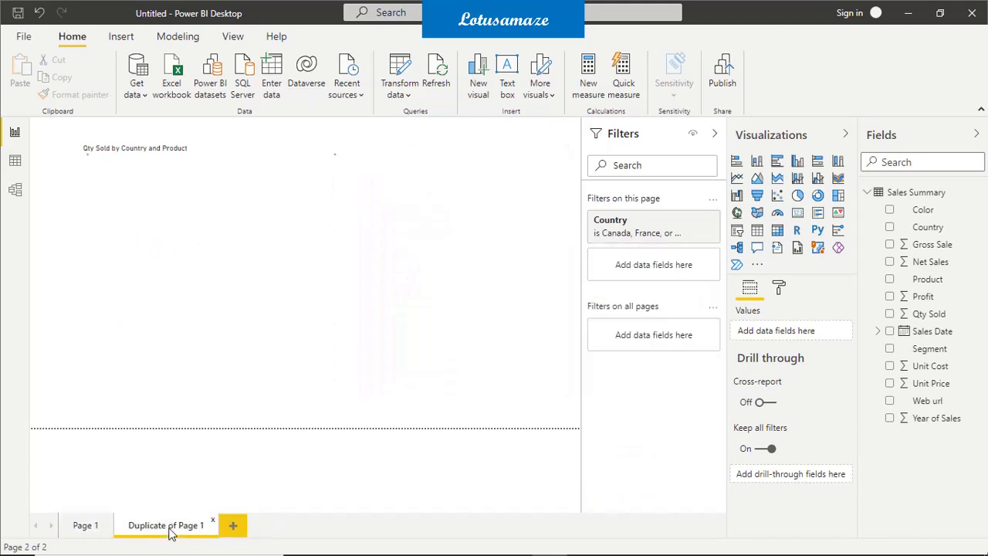
click(91, 531)
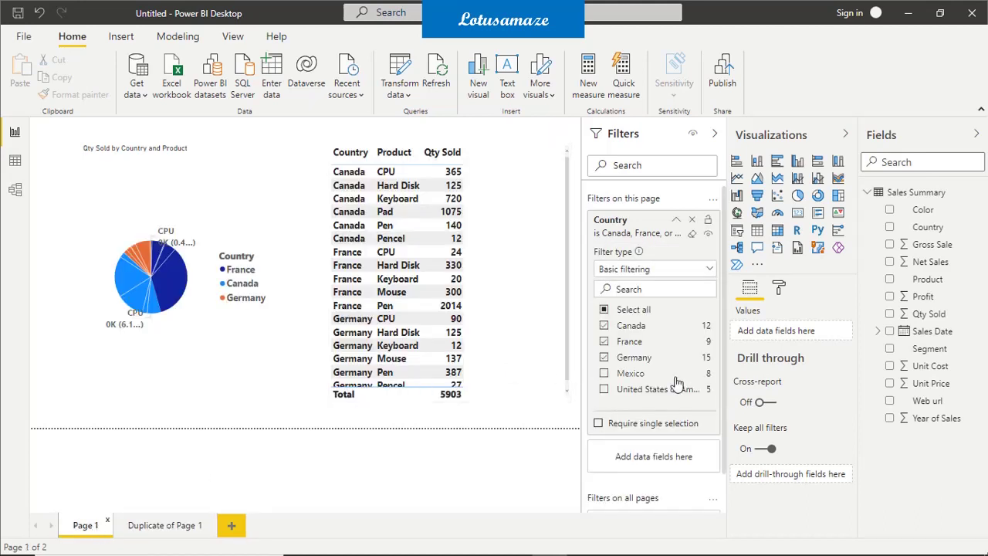
Deselect Germany, France and Canada in Page 1's Country filter and compare the page with its duplicate.
click(604, 358)
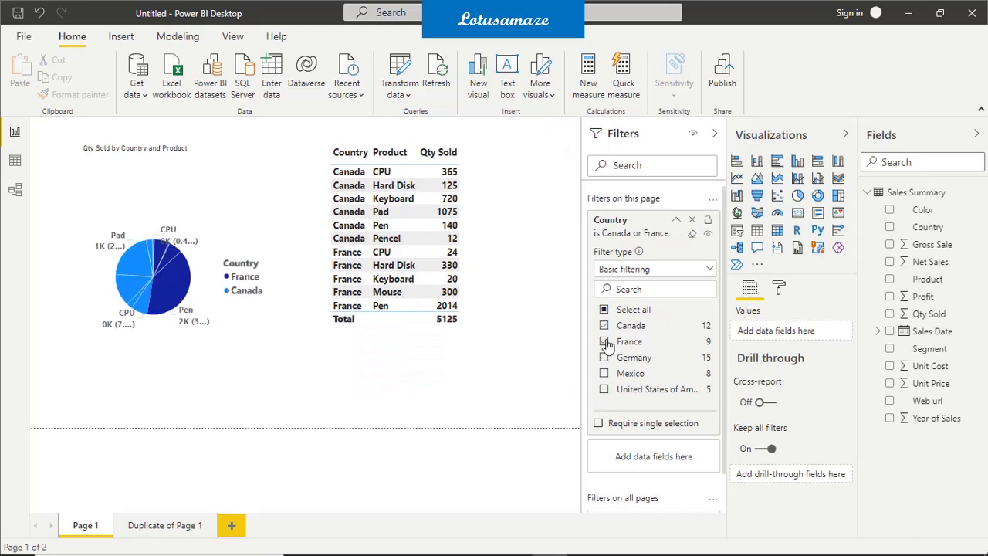
click(604, 341)
click(604, 325)
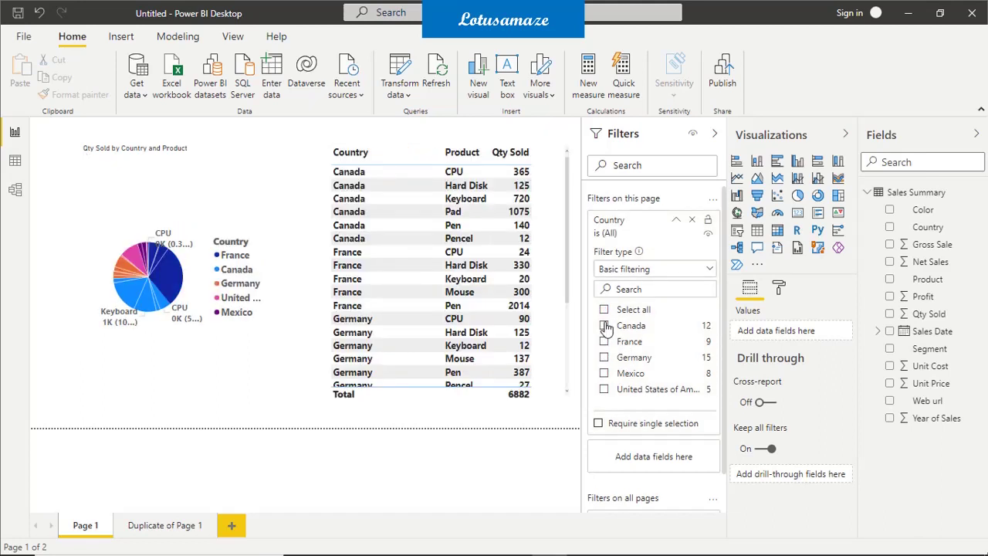
click(171, 529)
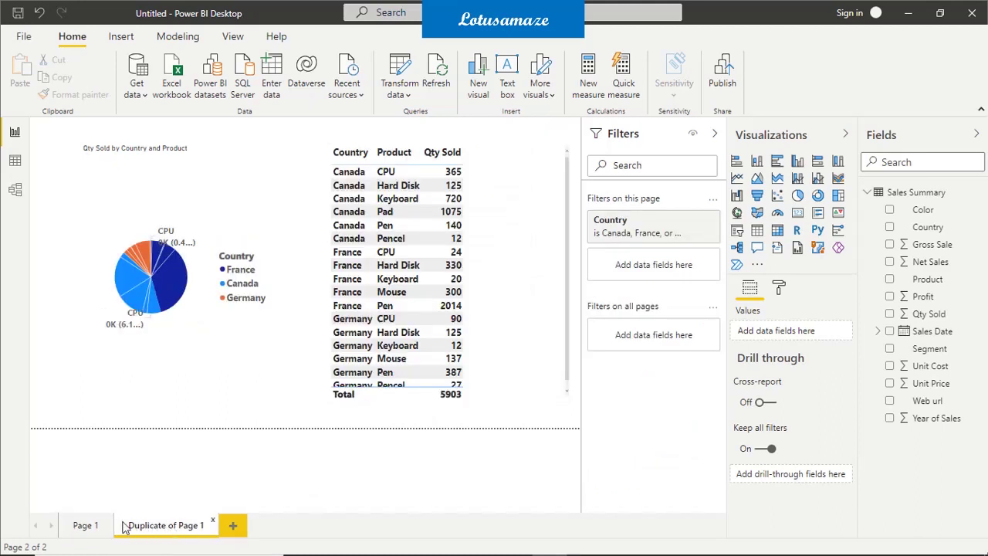
click(87, 528)
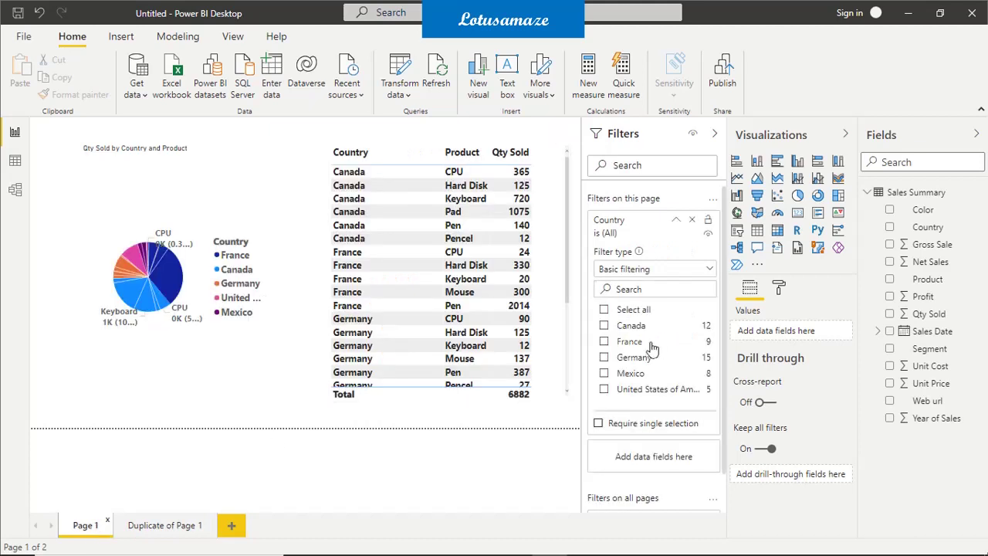
Filter Page 1 to Canada for comparison with the duplicate page, and clear the page's Country filter.
click(605, 327)
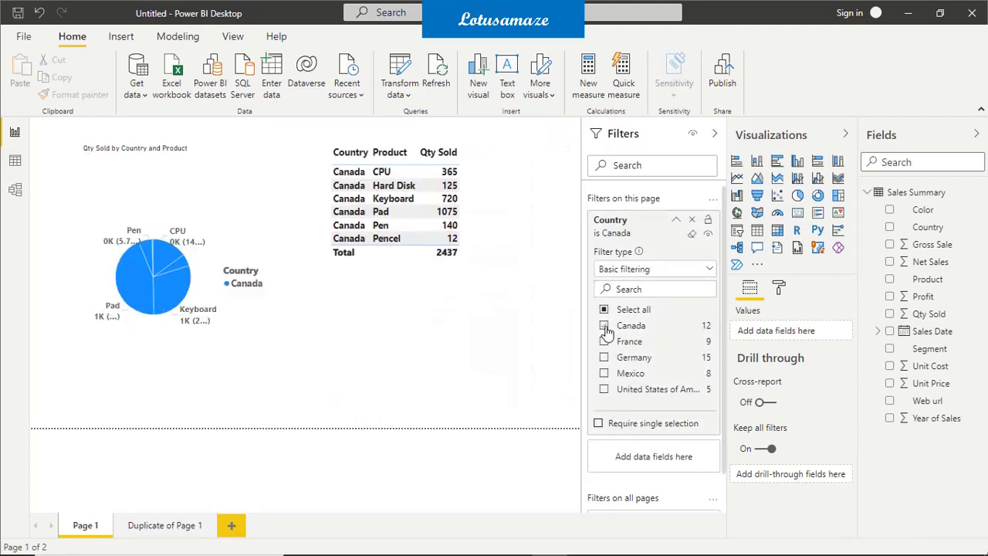
click(175, 525)
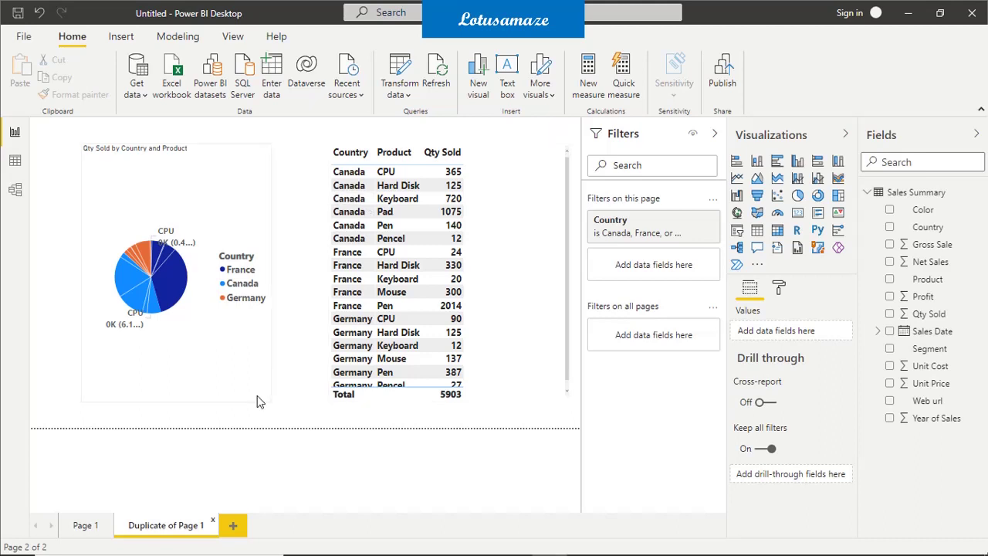
click(90, 531)
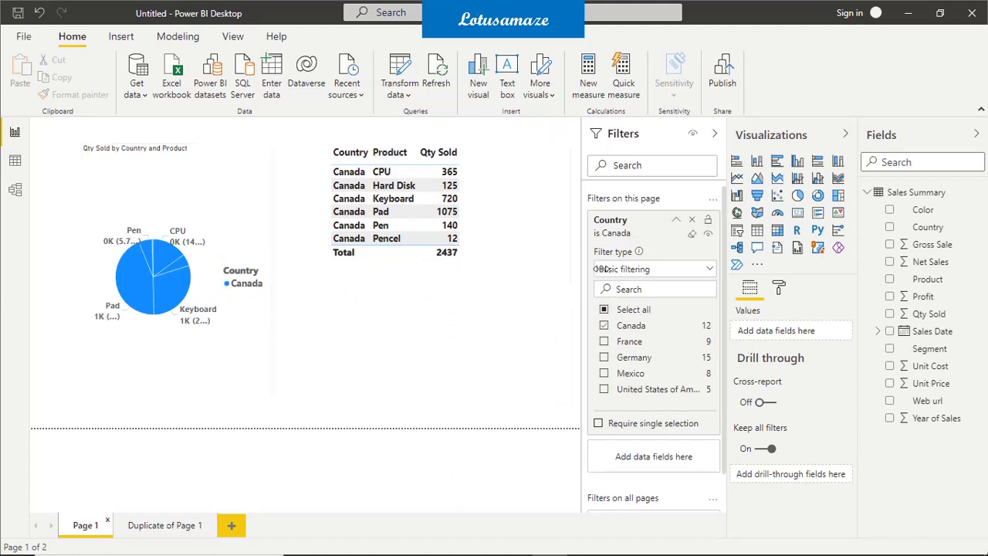
click(691, 235)
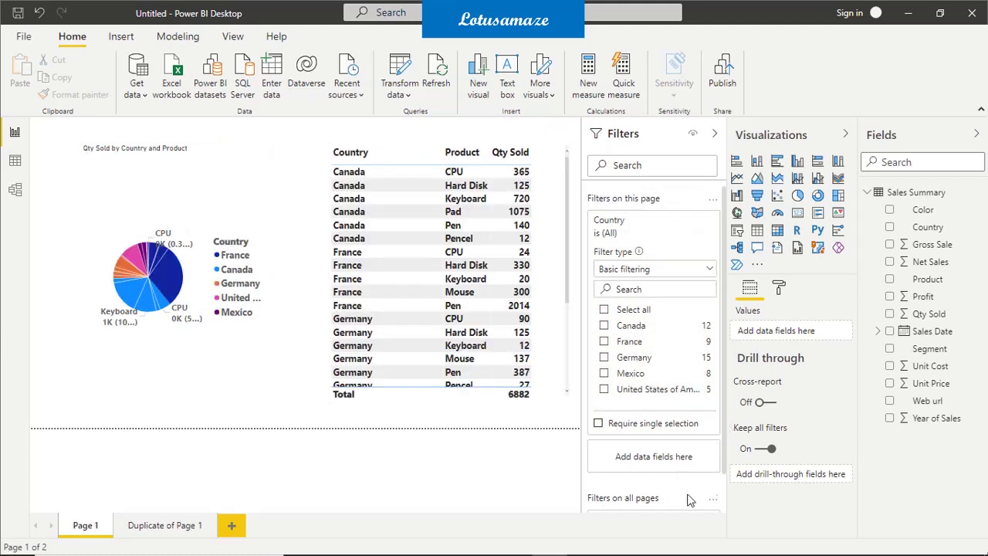
Add the Country field as a report-level filter that applies to all pages.
scroll(723, 505, down, 1)
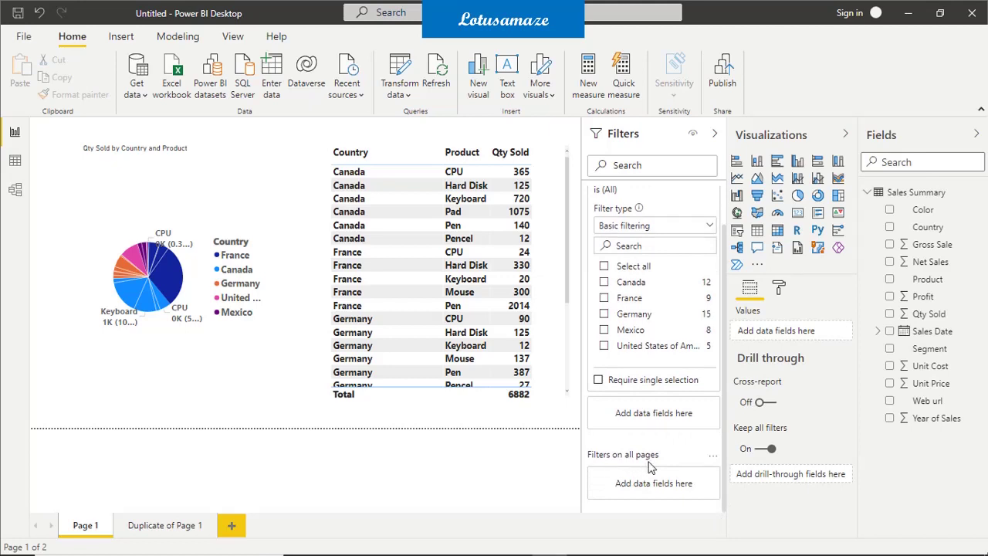
drag(929, 226, 671, 479)
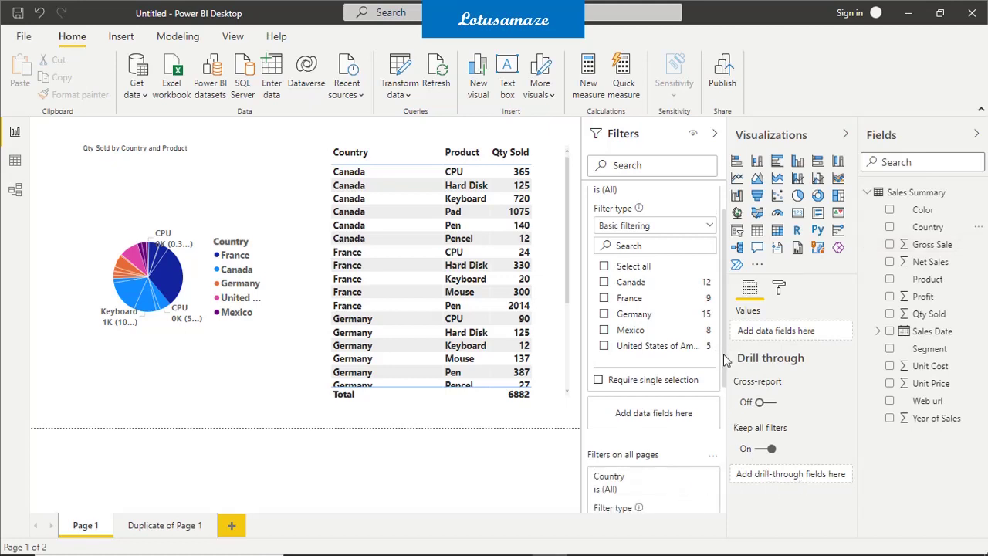
drag(724, 359, 725, 487)
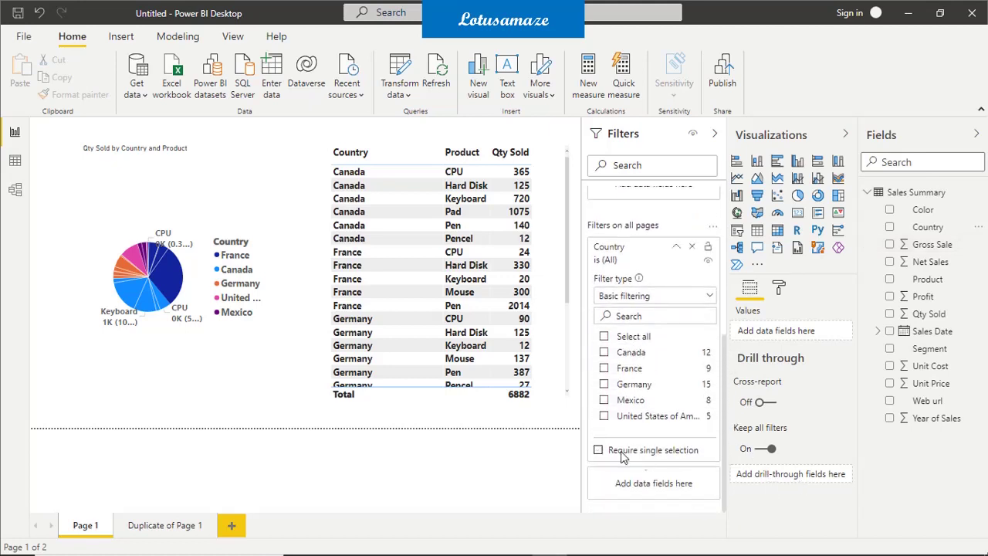
Filter all pages to Canada, and clear that selection from the duplicate page.
click(603, 352)
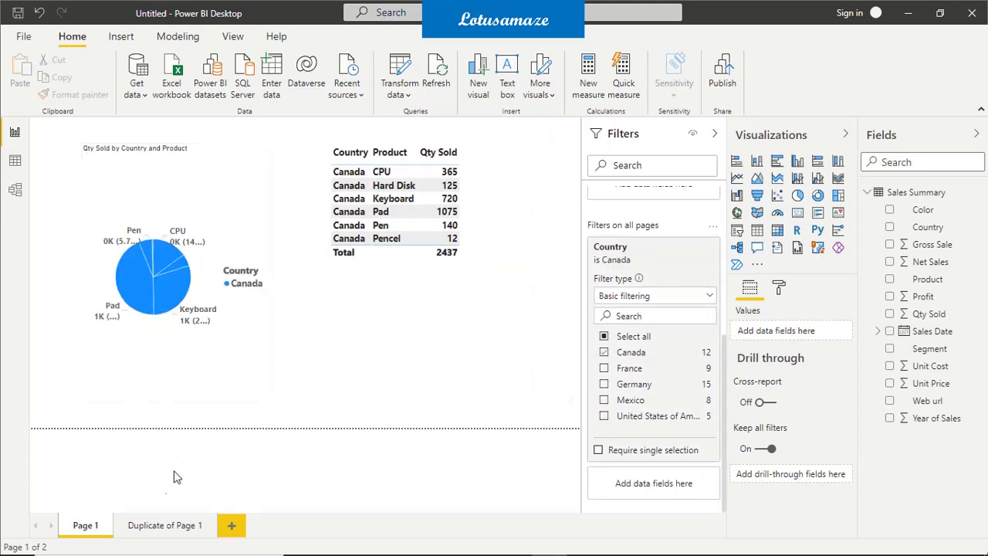
click(175, 527)
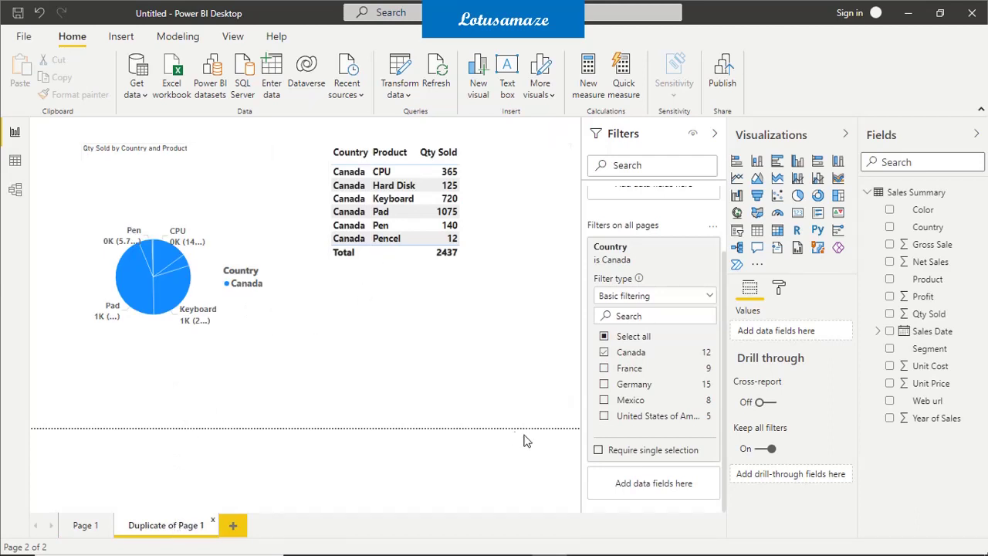
click(604, 352)
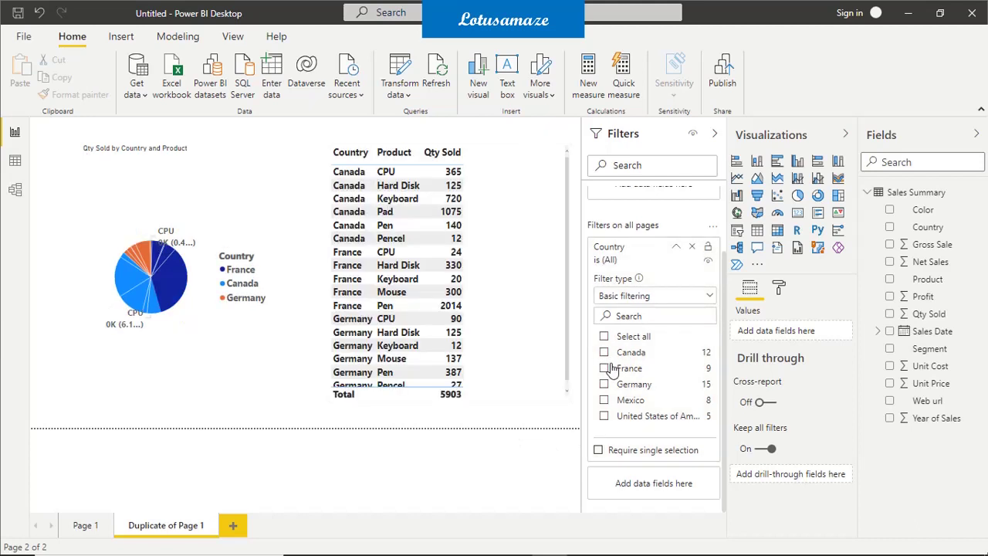
Filter all pages to Mexico, replace that selection with Germany in the all-pages Country filter, and check Page 1.
click(604, 400)
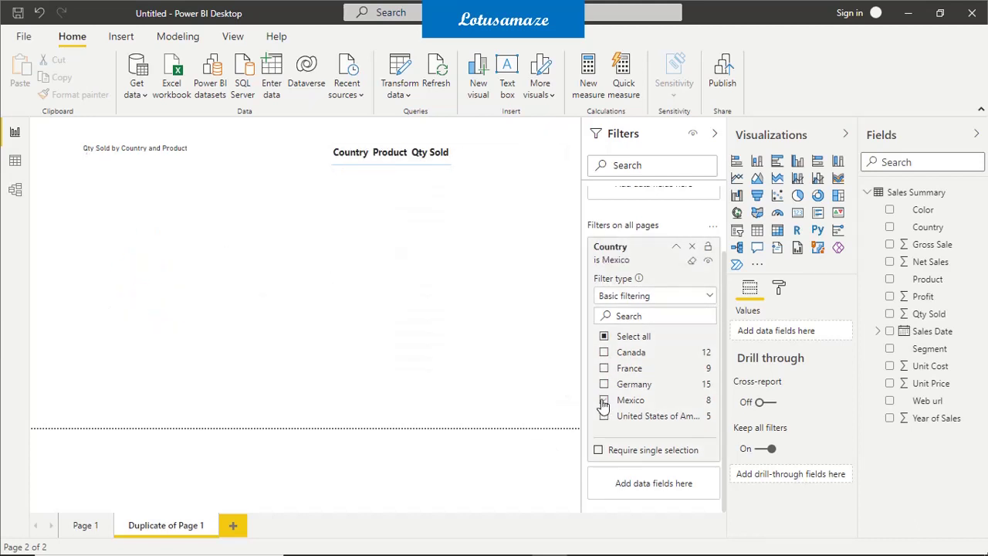
click(603, 400)
click(604, 386)
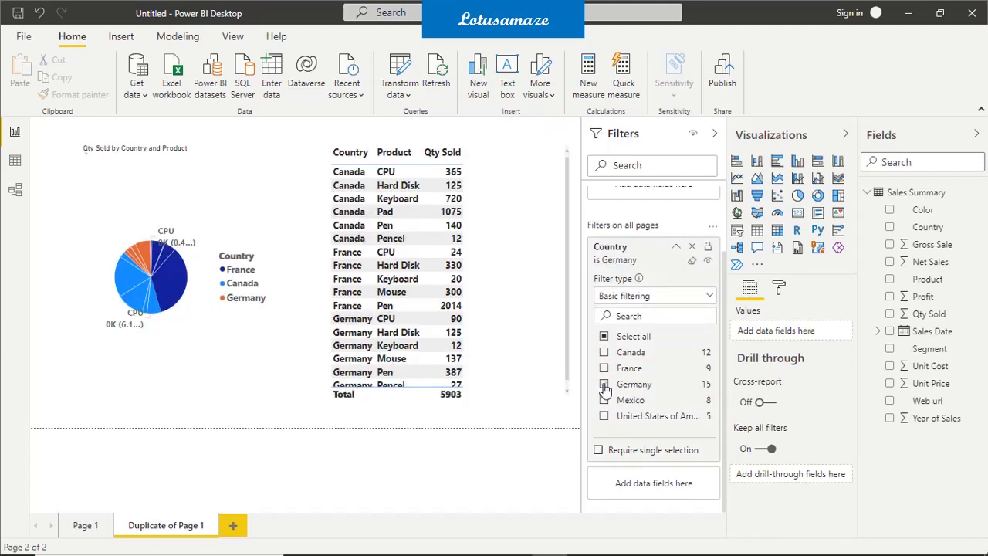
click(87, 528)
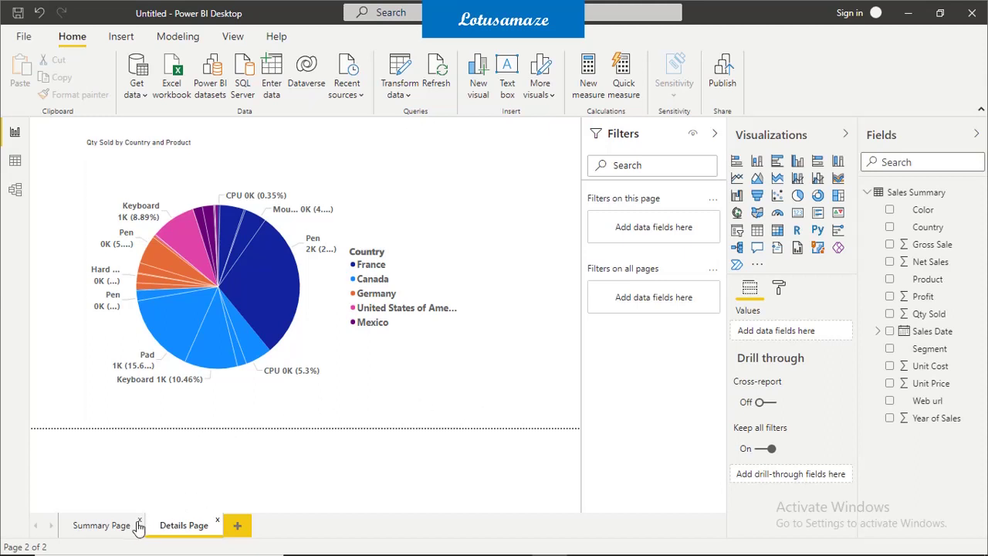
Compare the Qty Sold by Country bar chart on the Summary Page with the country and product pie chart on the Details Page.
click(112, 529)
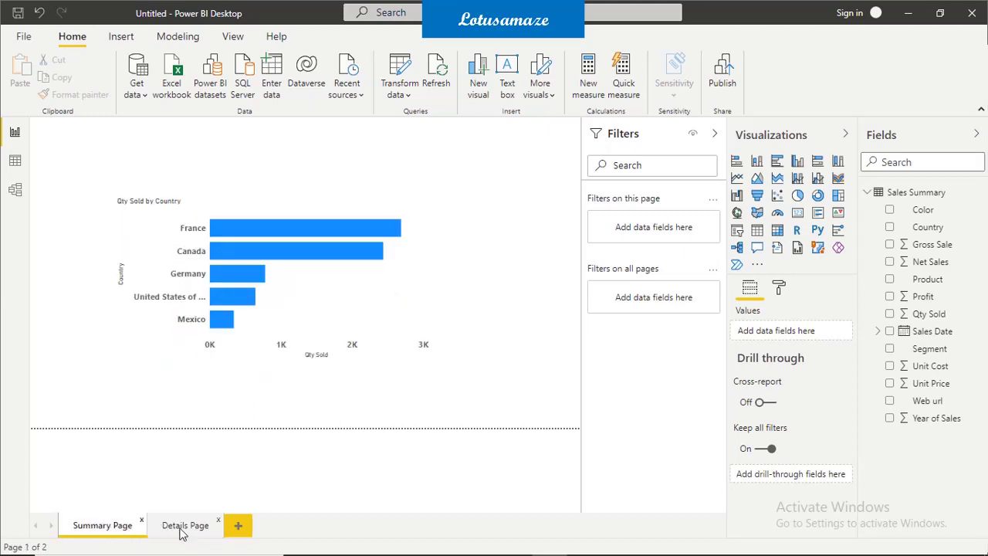
click(180, 531)
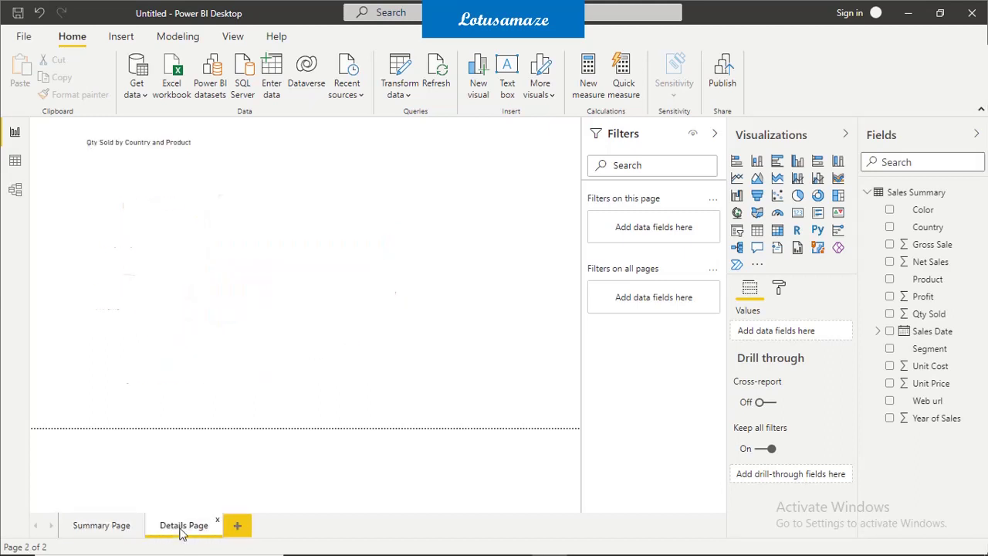
click(114, 529)
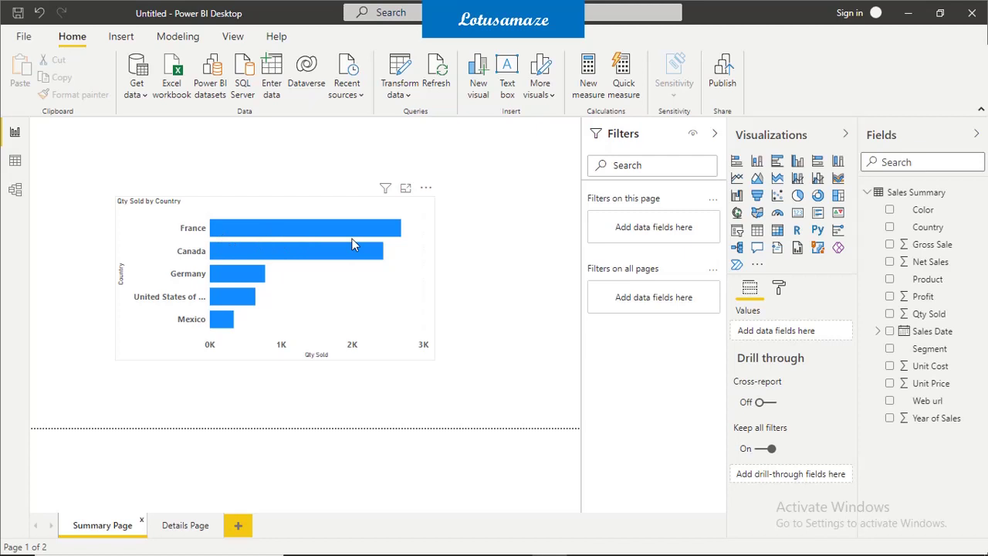
click(187, 528)
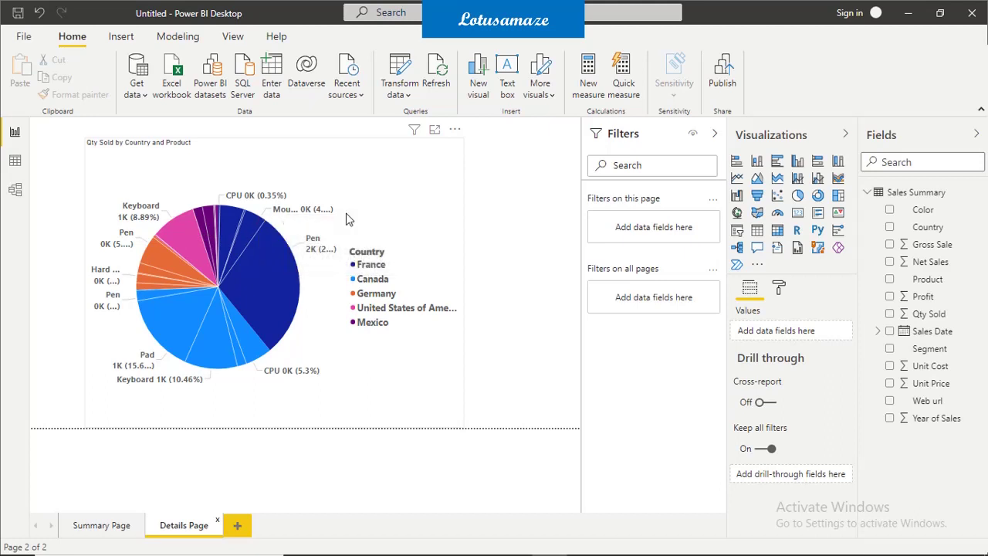
click(121, 528)
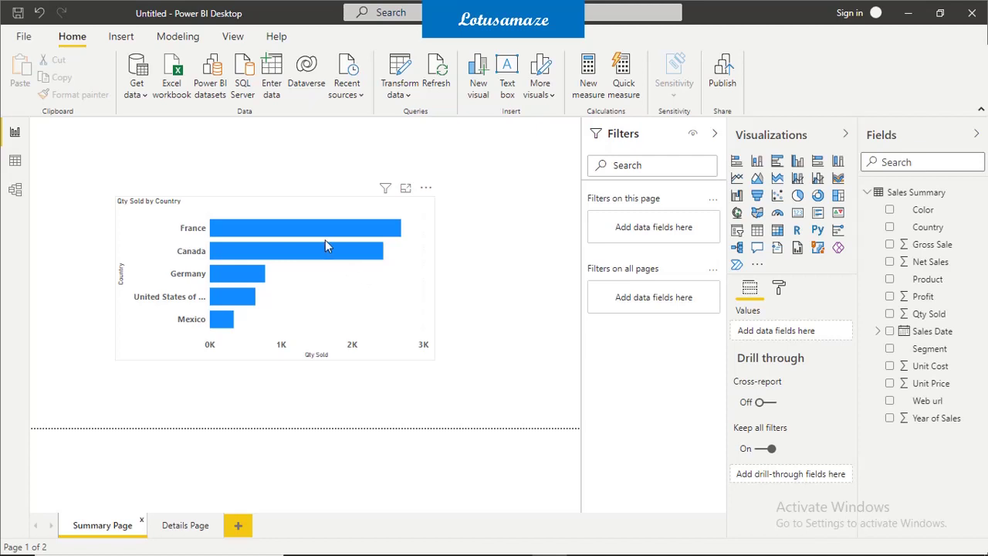
mouse_move(326, 237)
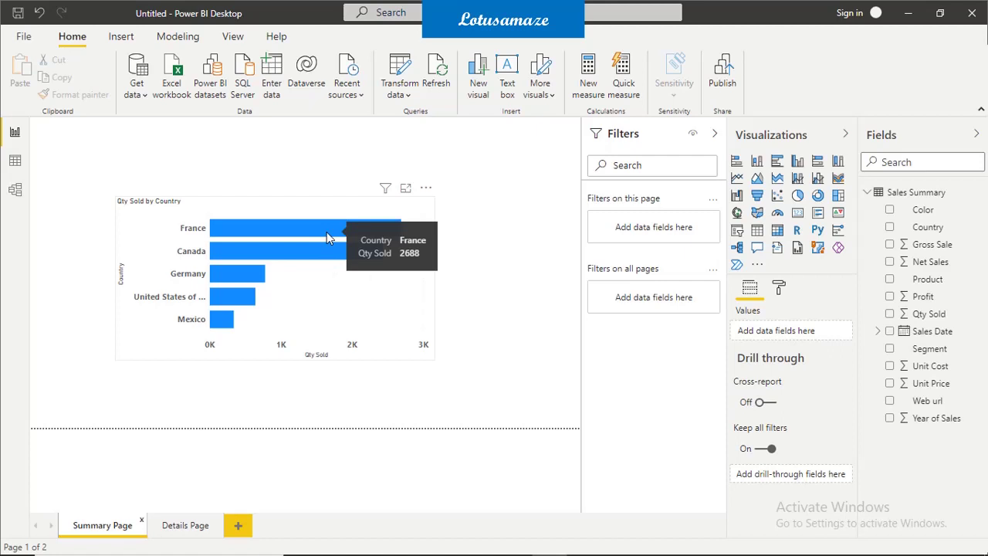
click(183, 528)
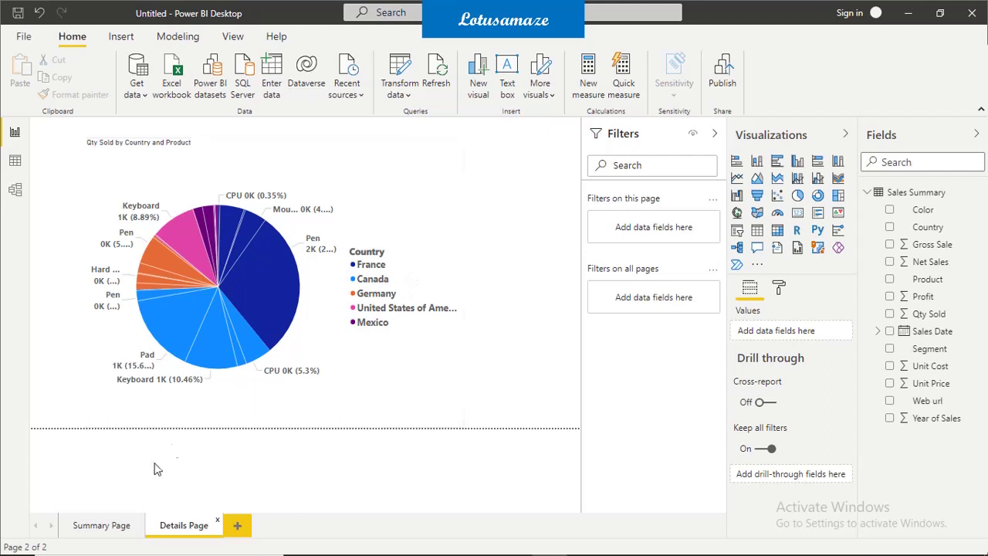
click(112, 526)
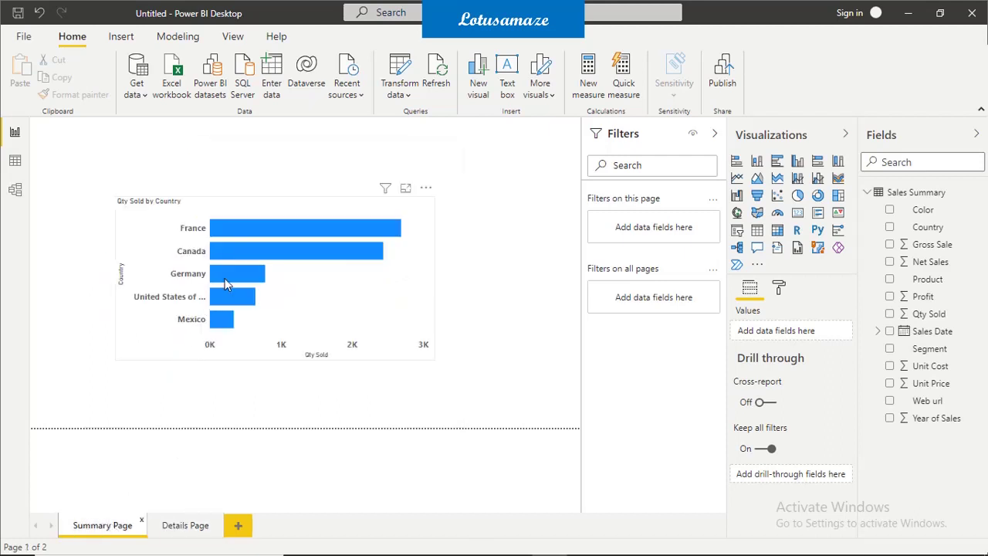
mouse_move(248, 255)
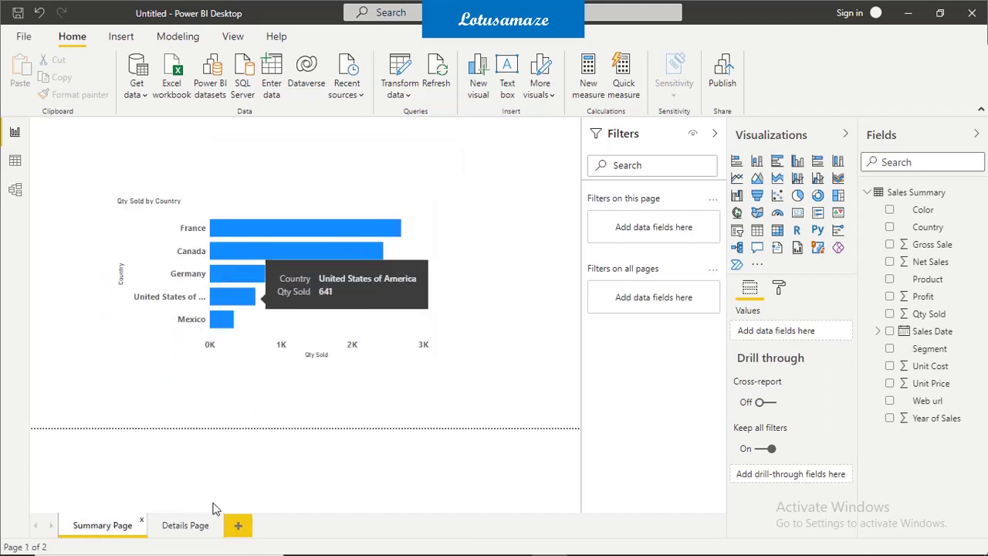
Add the Country field as a drill-through field on the Details Page and review its list of countries.
click(198, 528)
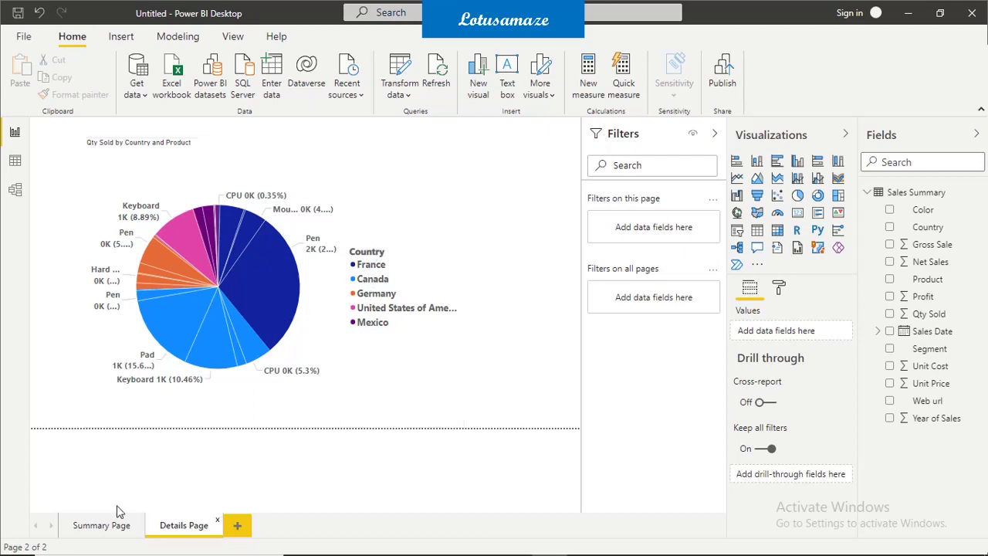
mouse_move(218, 280)
drag(934, 234, 788, 473)
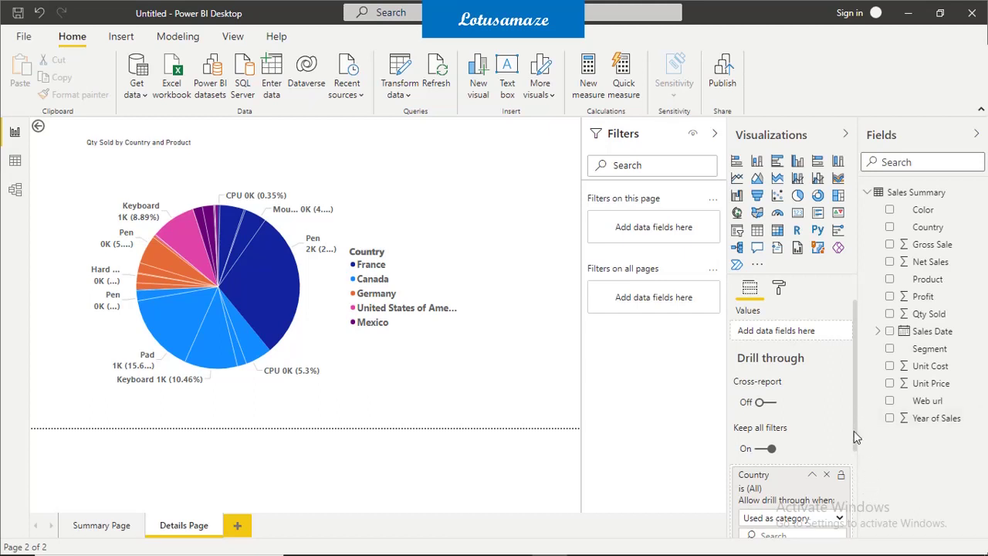
drag(853, 436, 855, 531)
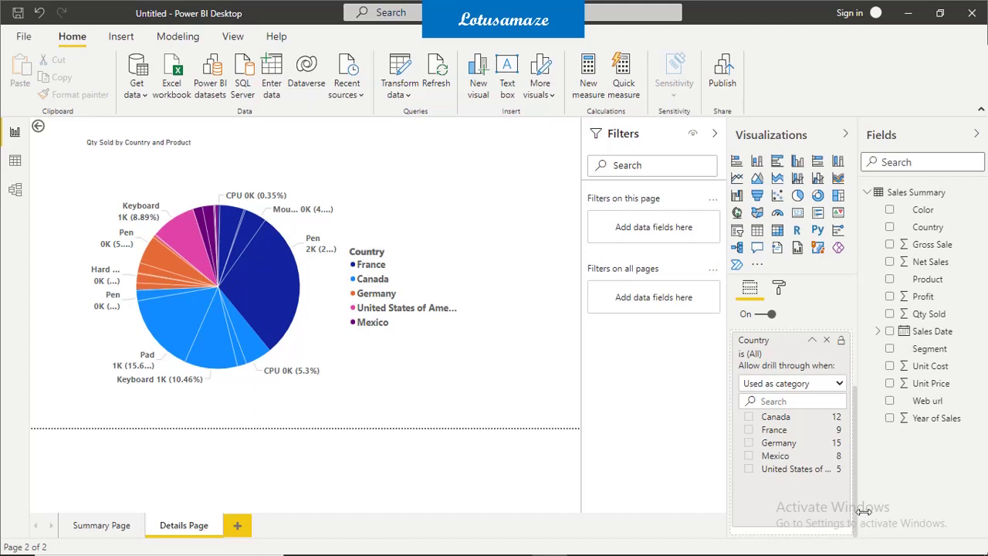
Drill through from the France bar on the Summary Page to the Details Page.
click(98, 532)
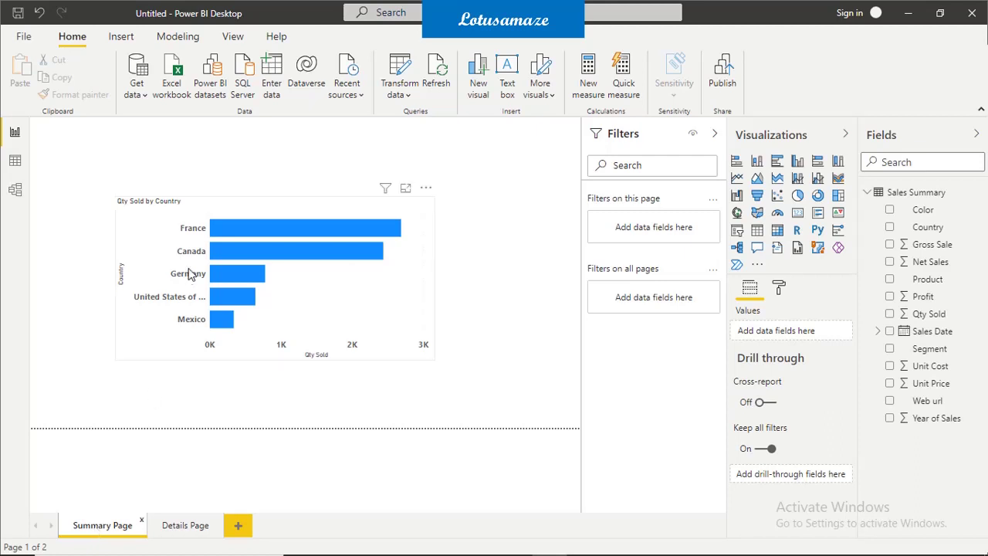
right_click(247, 230)
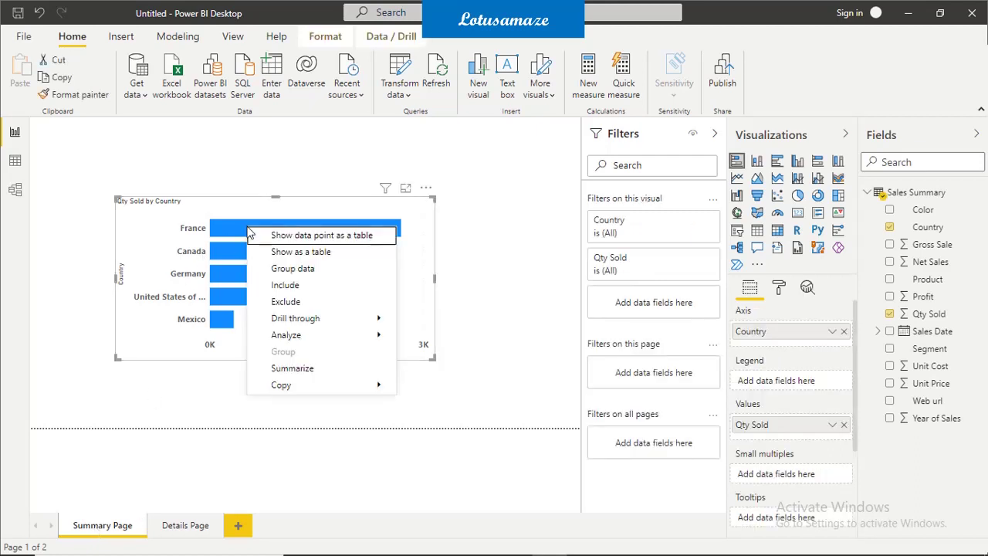
mouse_move(316, 323)
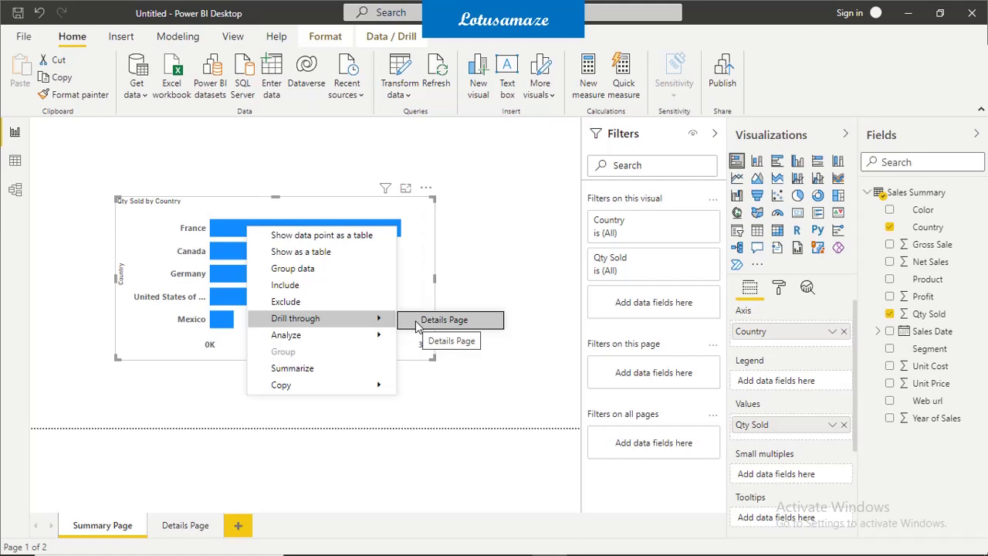
right_click(225, 233)
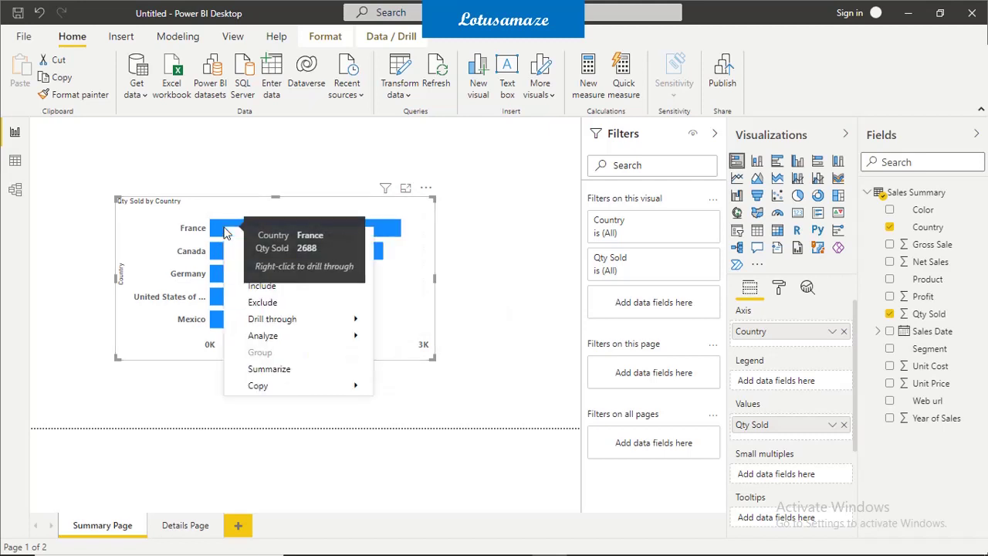
mouse_move(360, 320)
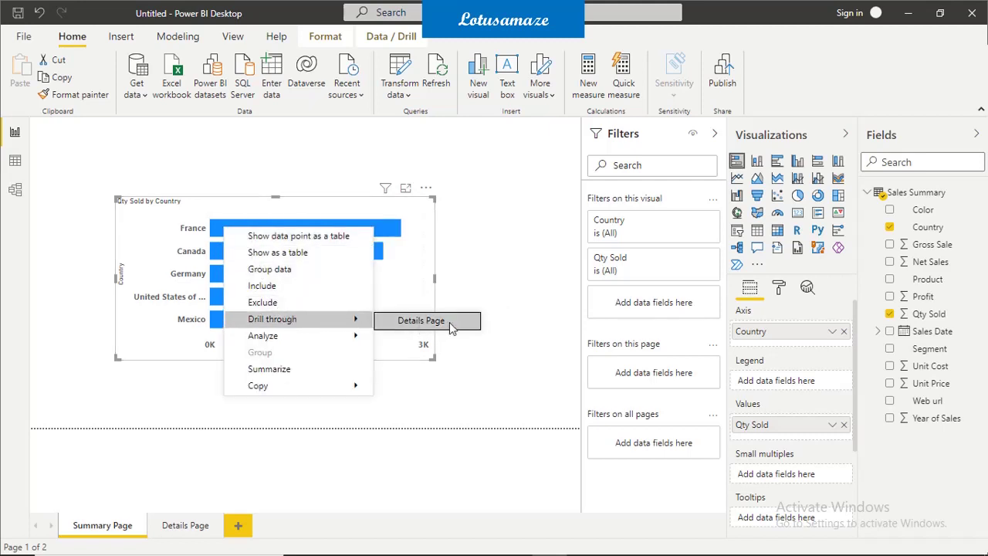
click(421, 320)
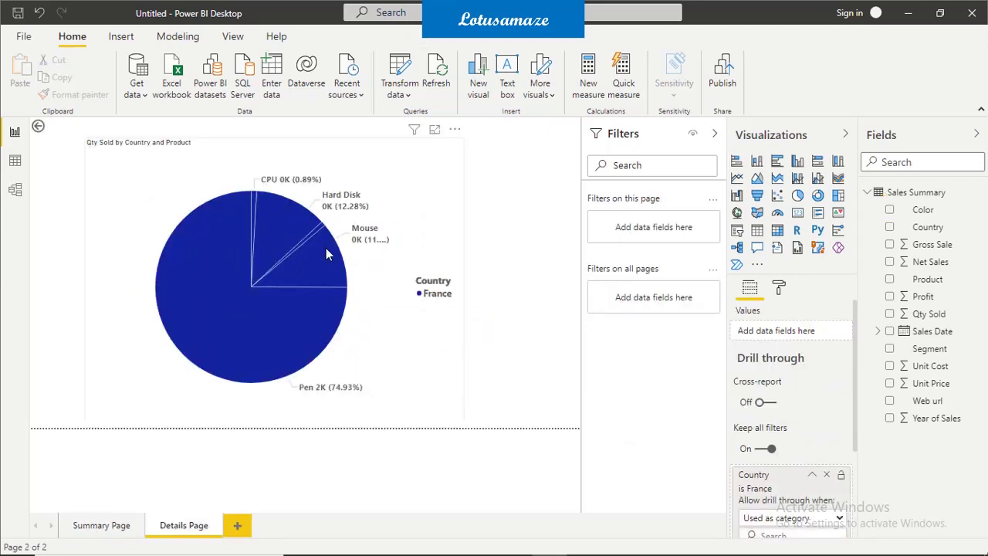
Return to the Summary Page and drill through from the Mexico bar to the Details Page.
click(108, 531)
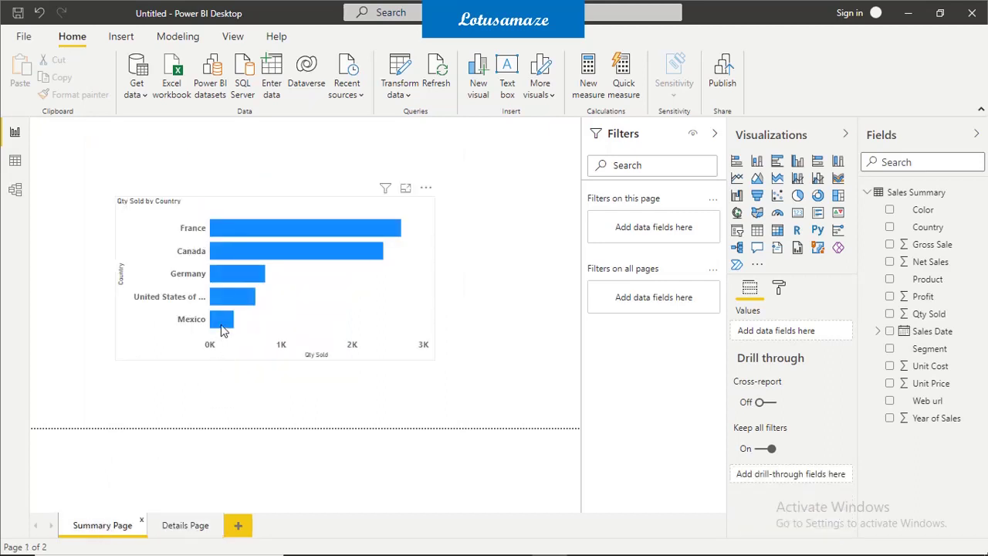
right_click(221, 330)
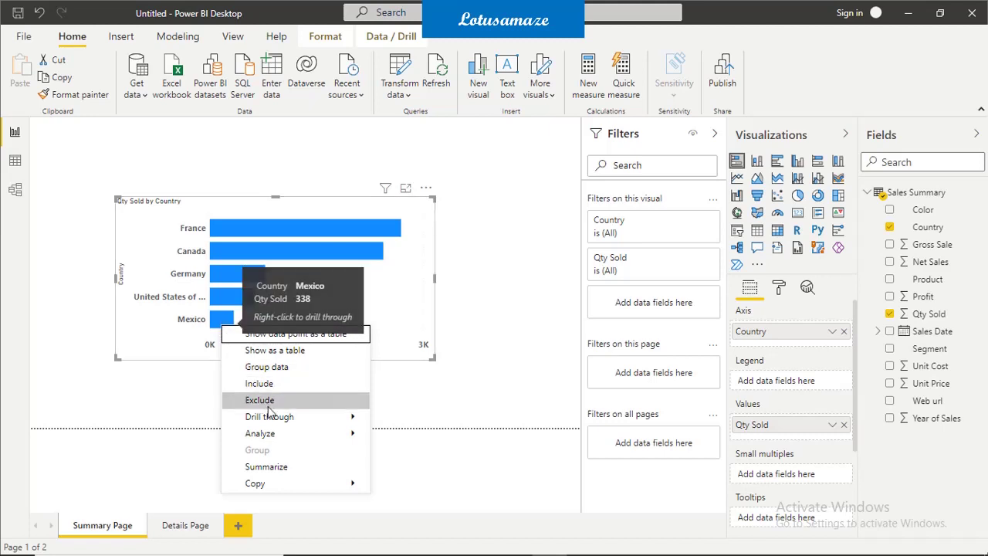
mouse_move(317, 418)
click(431, 426)
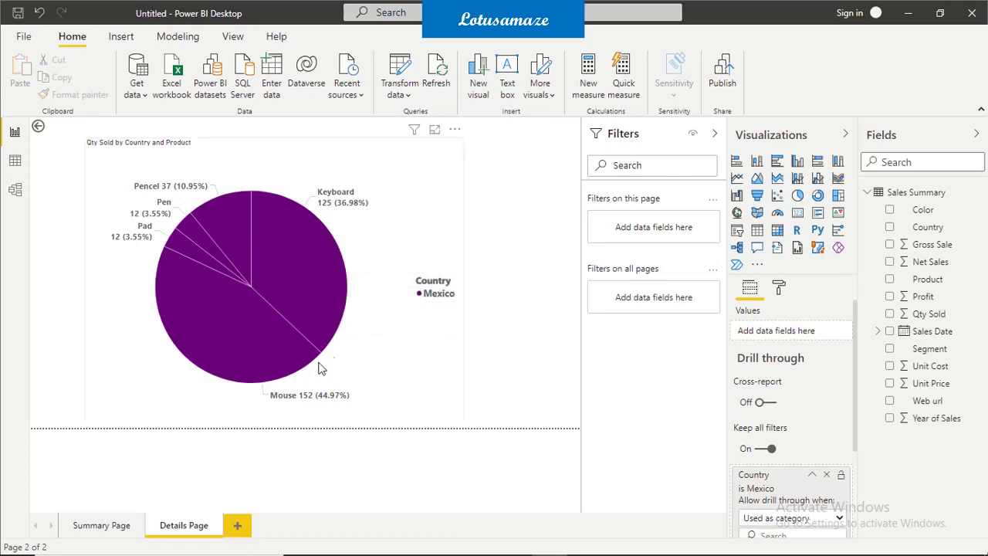
Drill through from the Summary Page's Germany bar to the Details Page and inspect the Mouse slice.
click(117, 525)
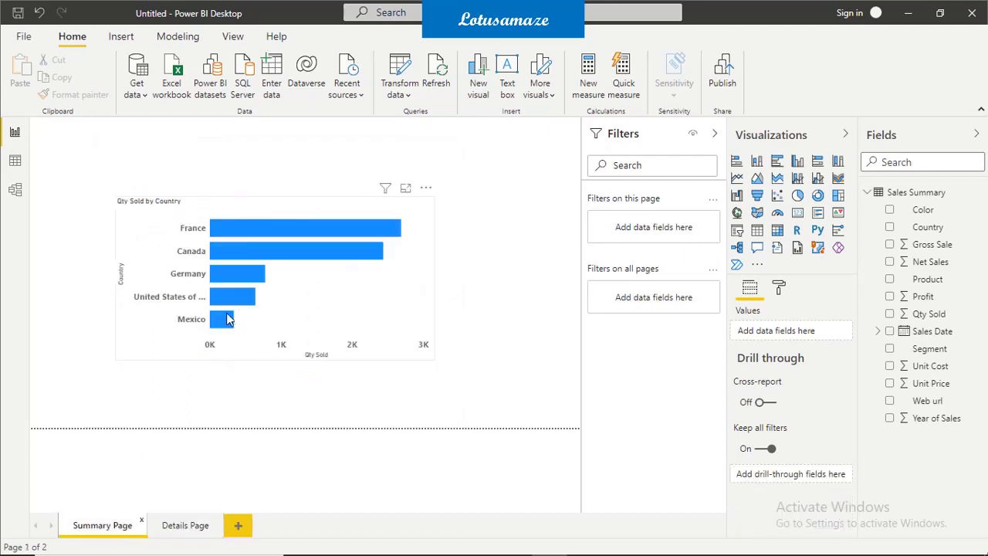
mouse_move(240, 276)
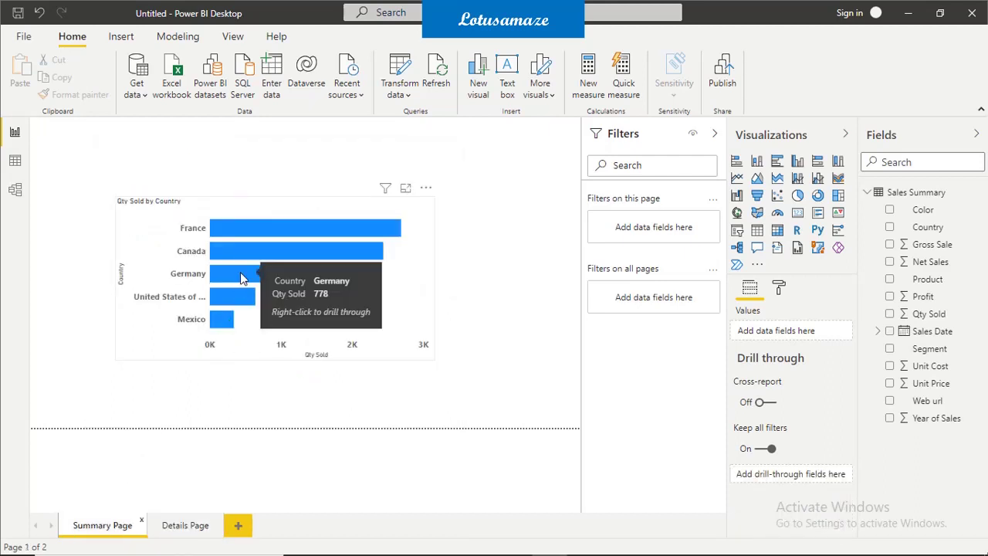
right_click(240, 276)
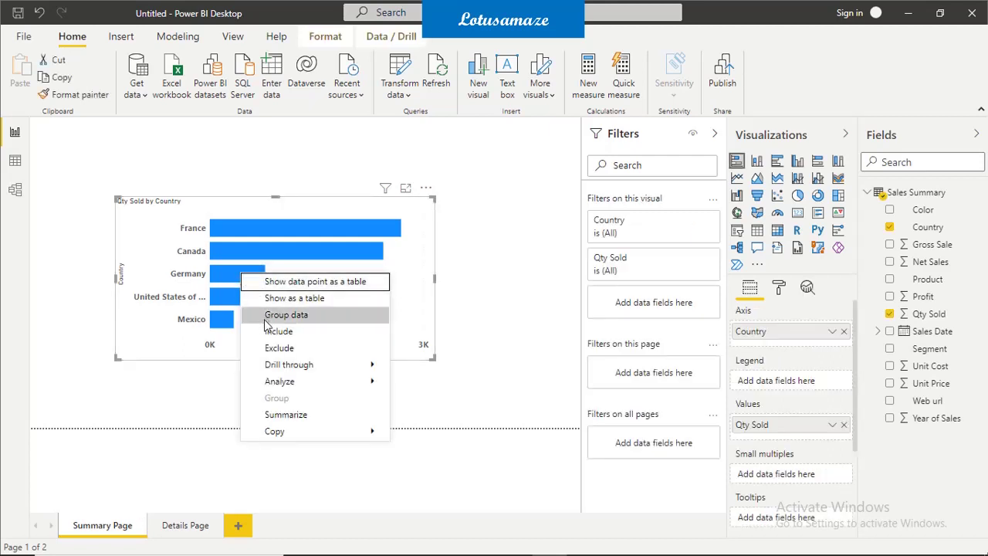
mouse_move(289, 370)
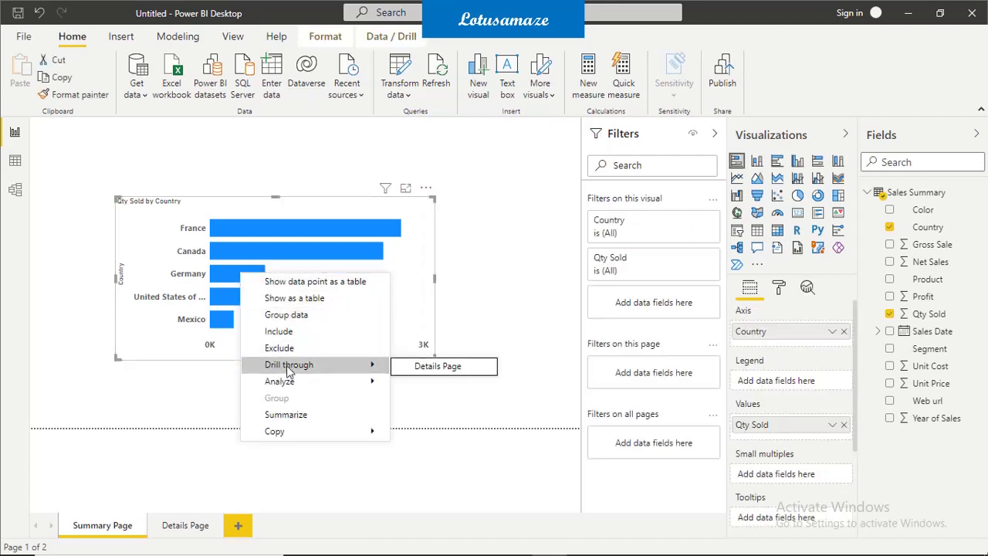
click(436, 365)
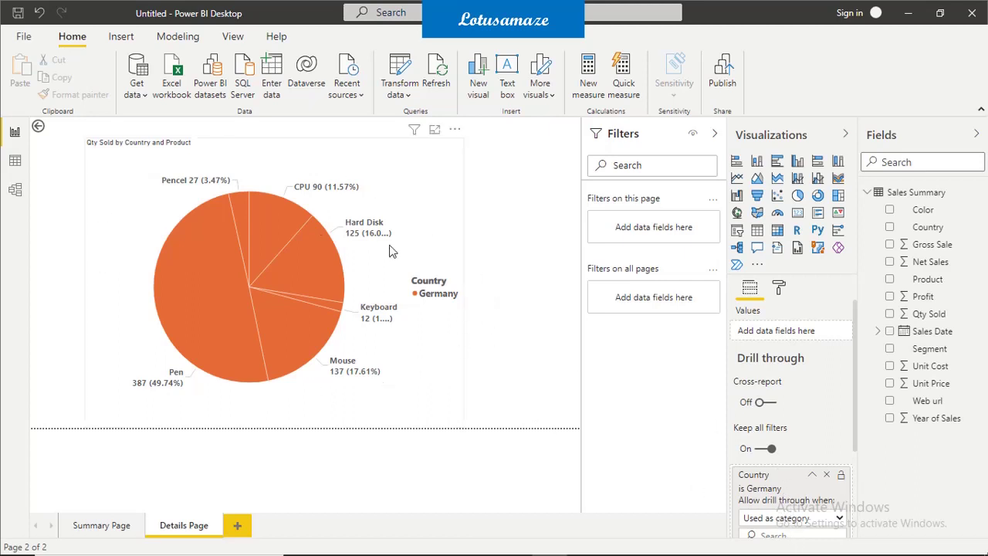
mouse_move(325, 349)
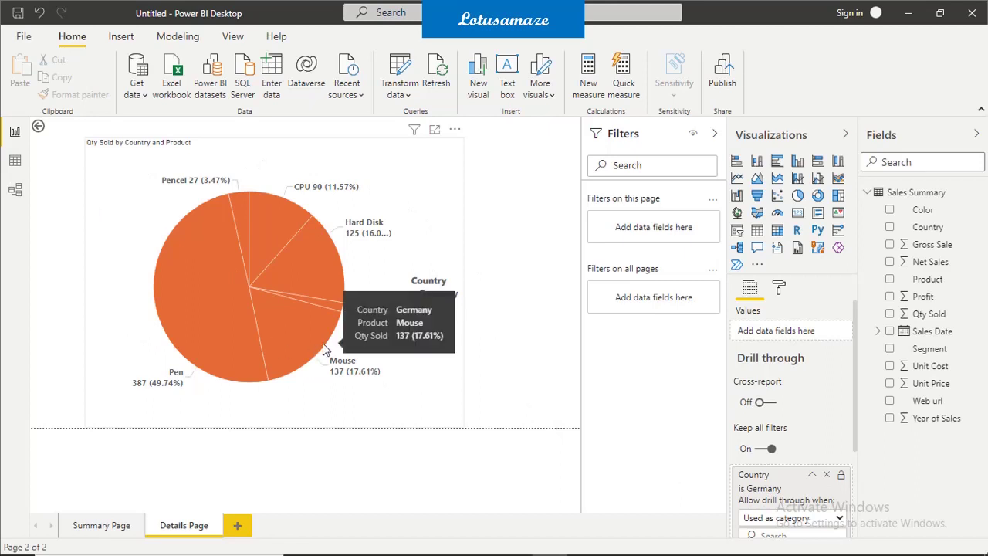